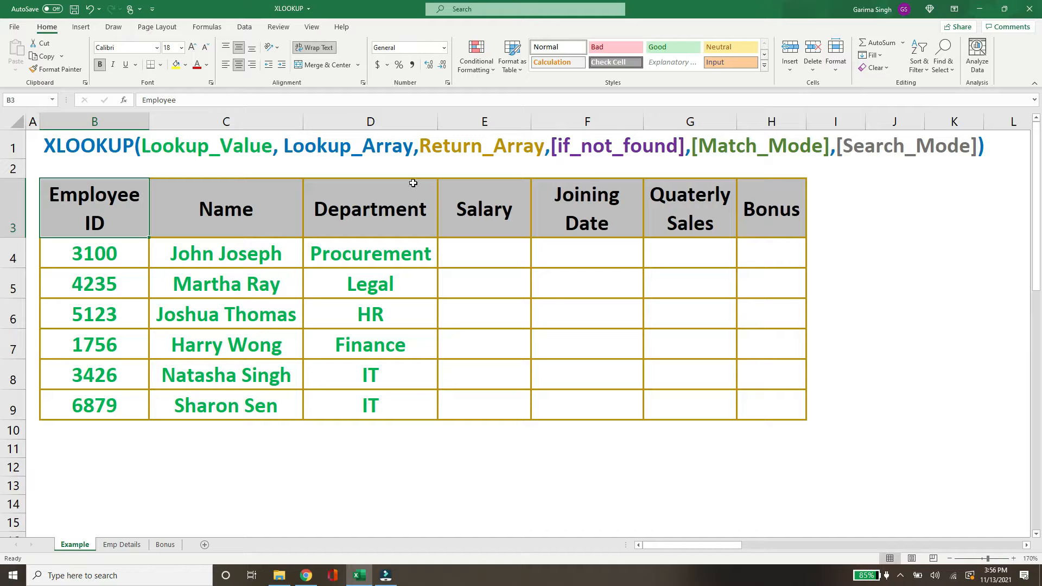
Start an XLOOKUP in the Salary cell E4 with B4 as lookup value and 'Emp Details'!C2:C28 as lookup array.
click(102, 548)
click(496, 260)
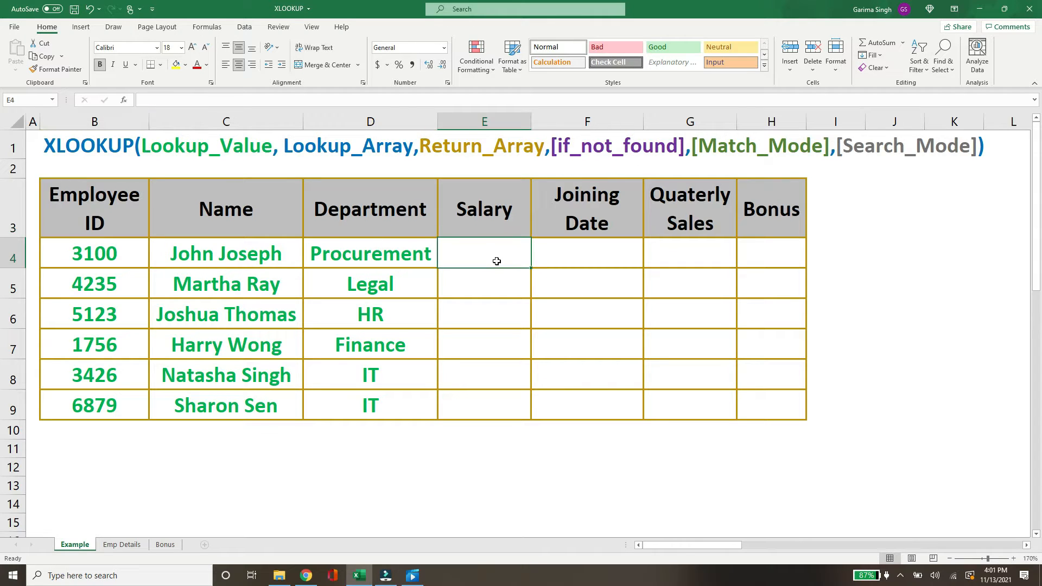
text(=xloo)
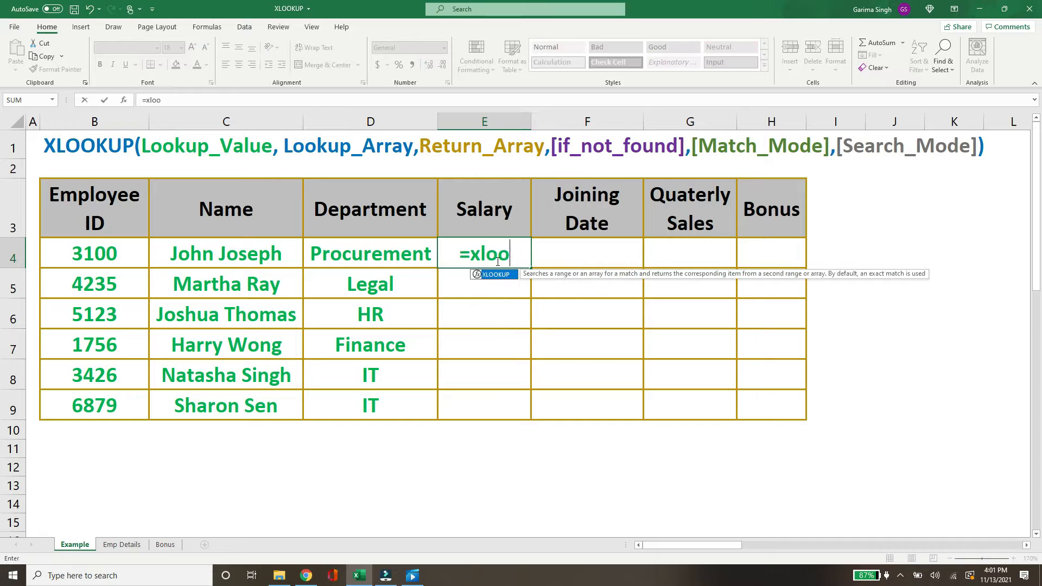
text(kup()
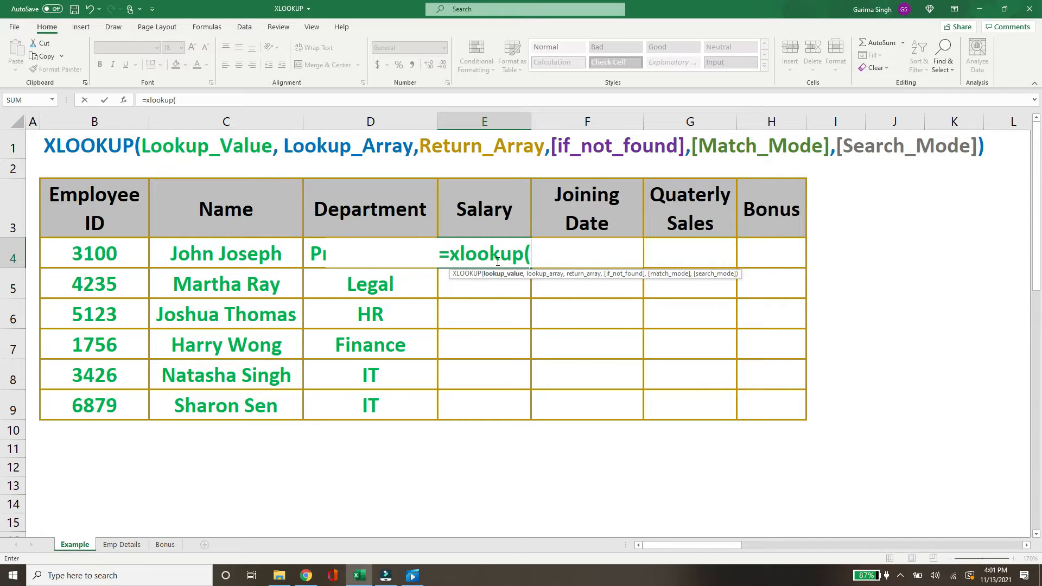
click(125, 255)
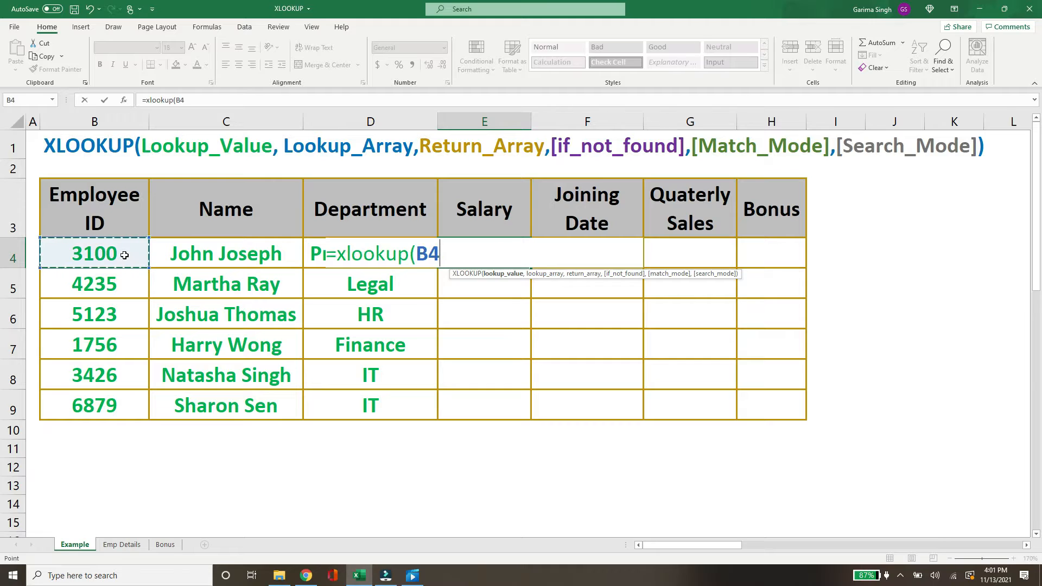
text(,)
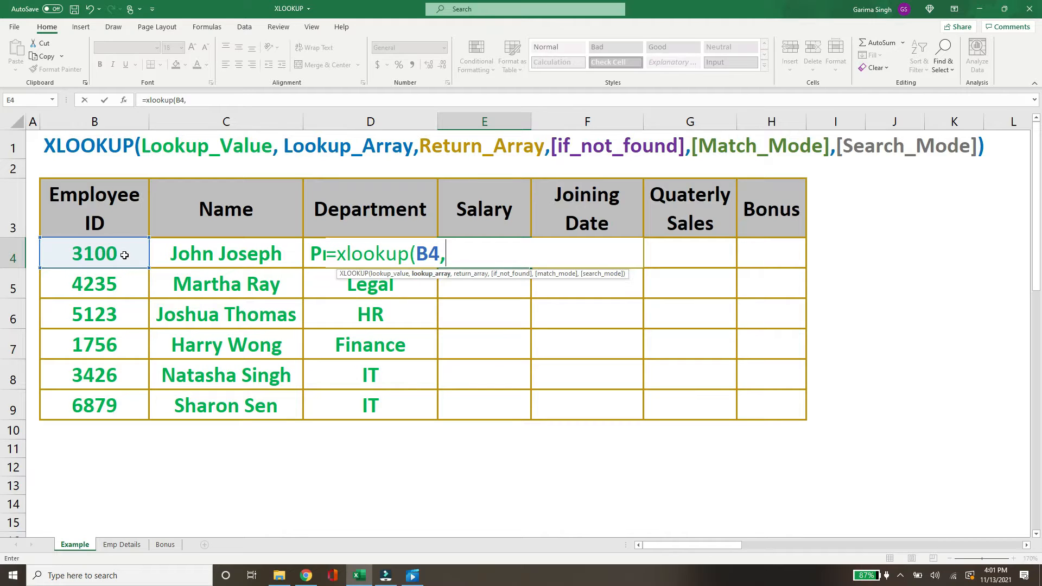
click(134, 549)
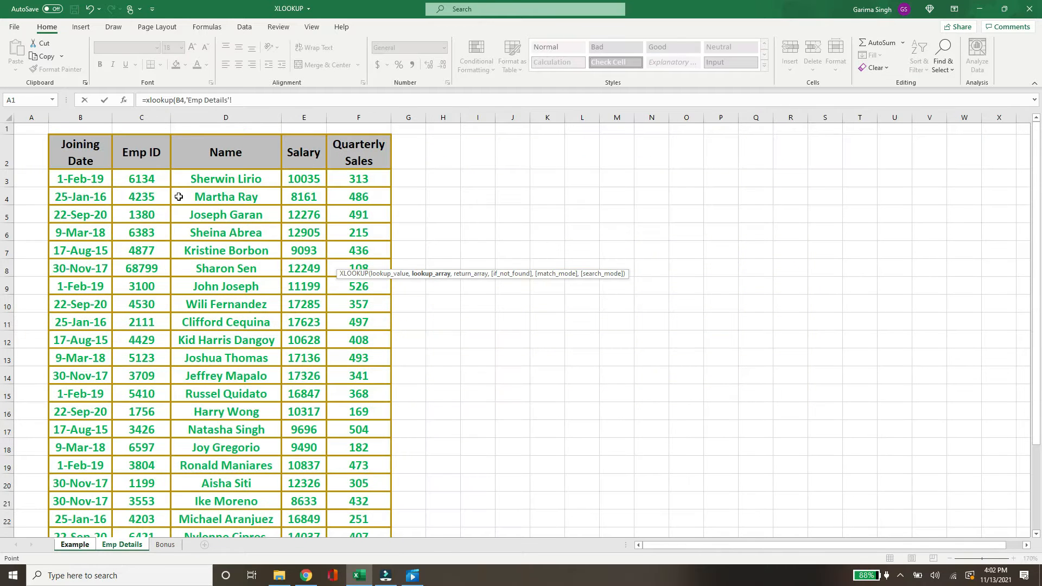
click(130, 156)
key(ctrl+shift+Down)
text(,)
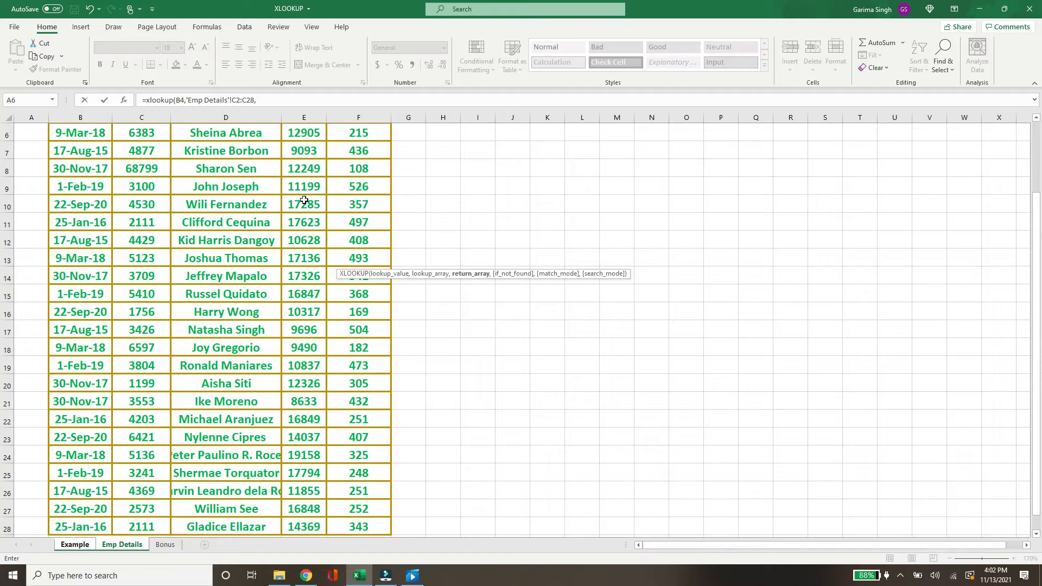
Set the return array to 'Emp Details'!E2:E28 and confirm the Salary formula.
scroll(303, 201, up, 2)
click(305, 152)
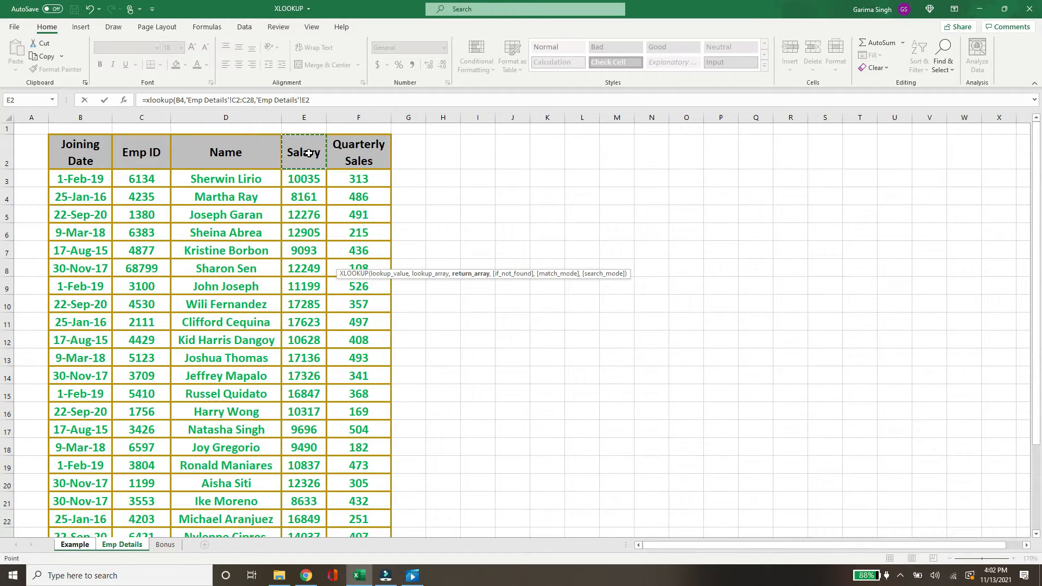
key(ctrl+shift+Down)
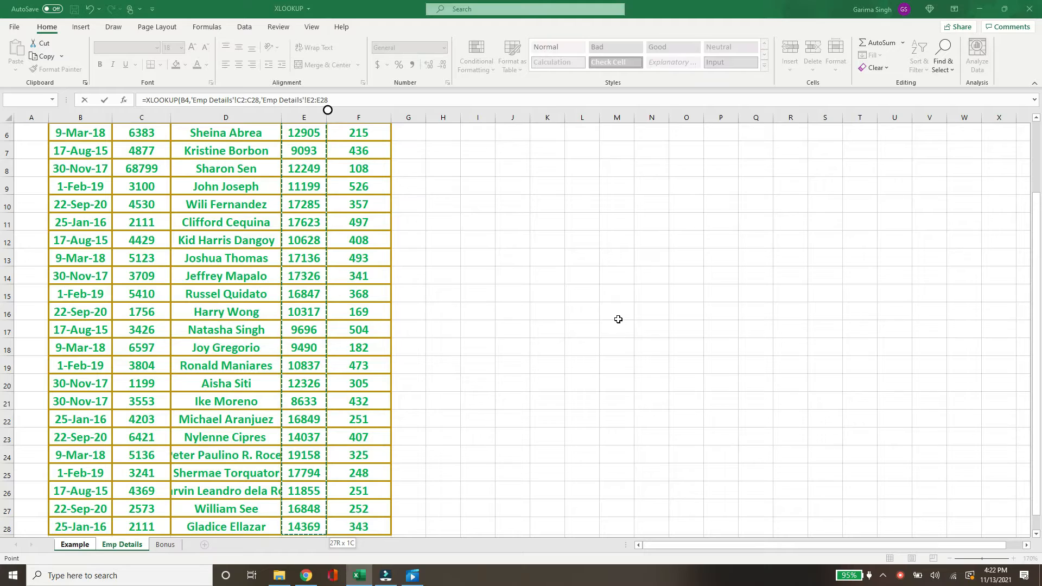
click(364, 101)
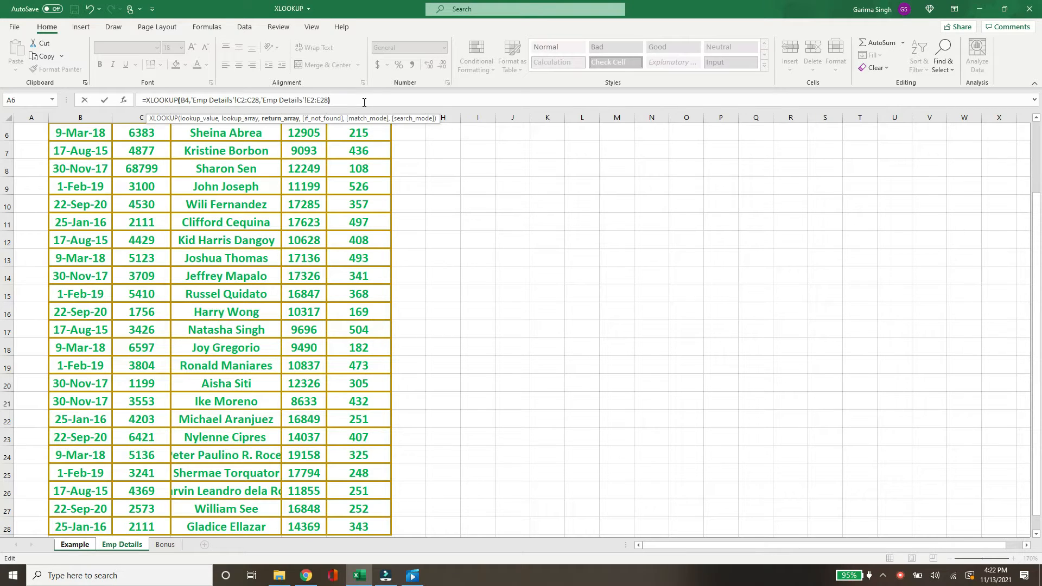
key(Return)
key(Up)
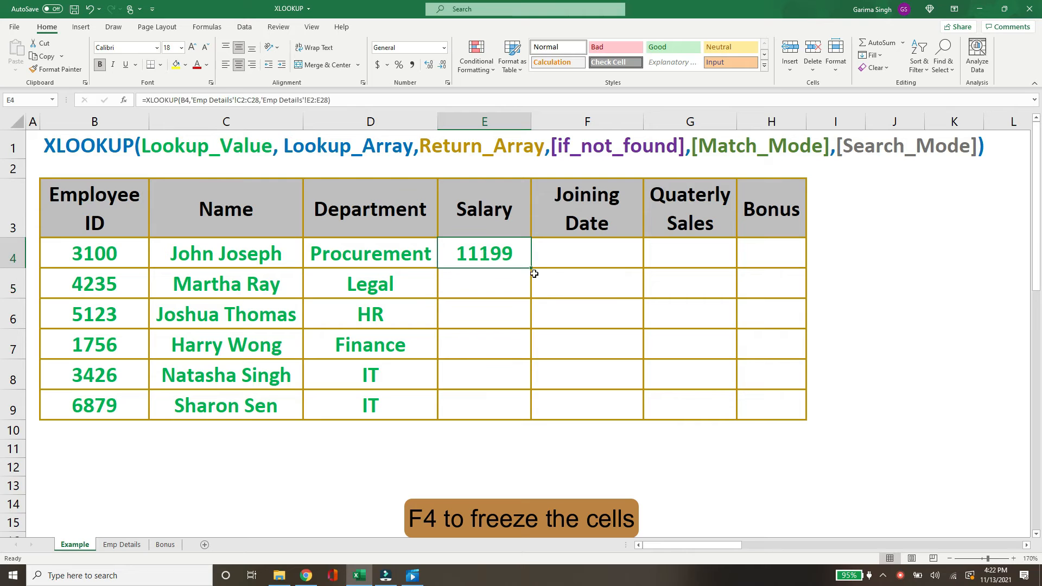
Fill the Salary formula down through E9.
double_click(532, 269)
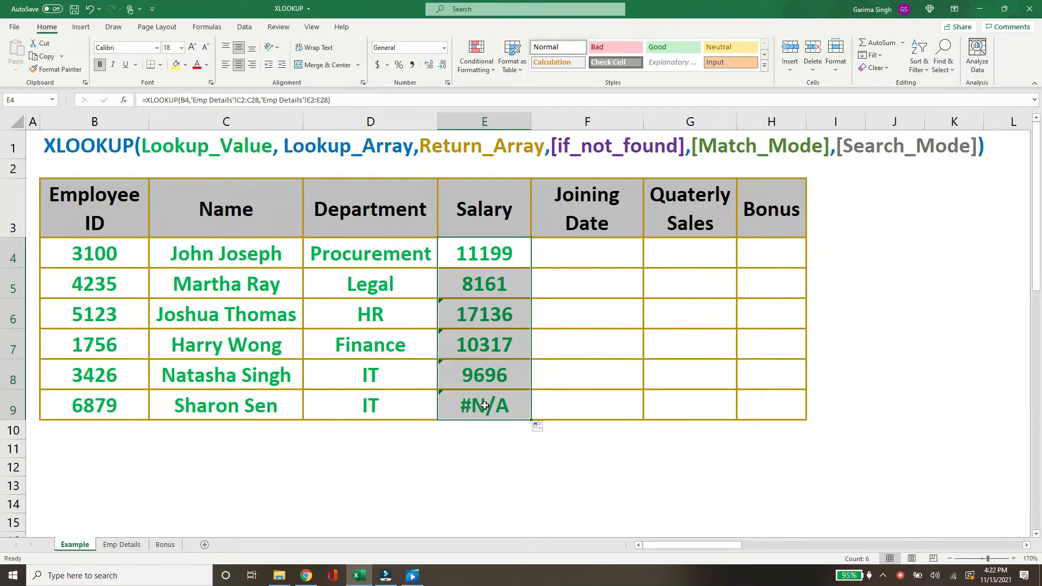
click(485, 404)
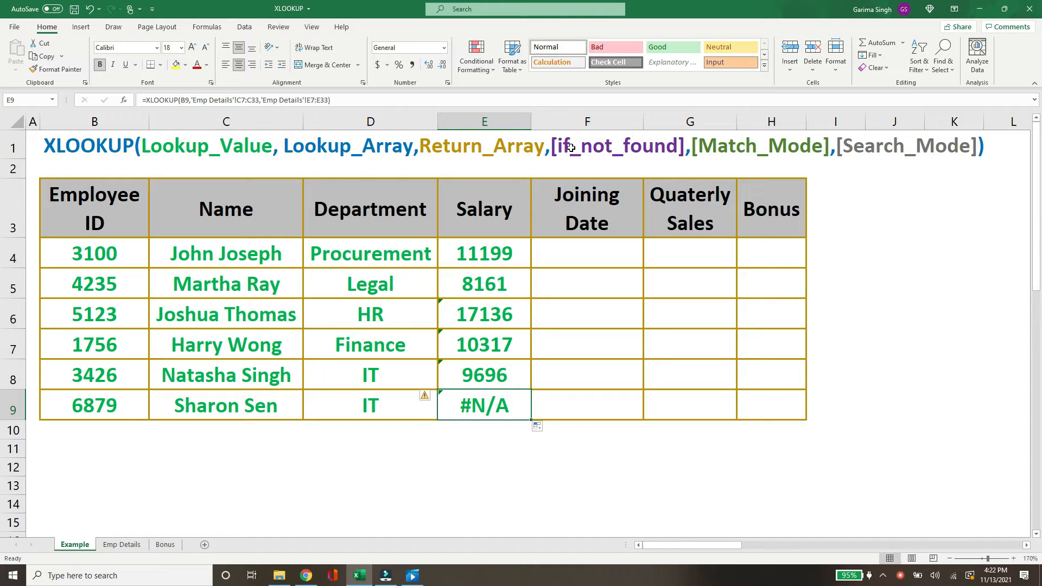
click(464, 255)
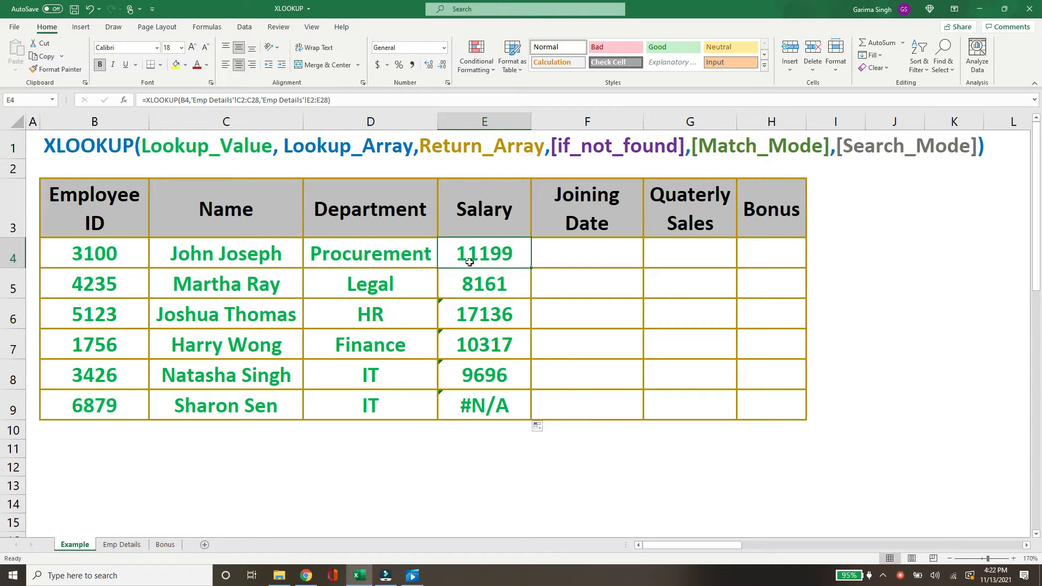
Add "Not Found" as the if_not_found argument to the E4 Salary formula.
click(327, 100)
text(,")
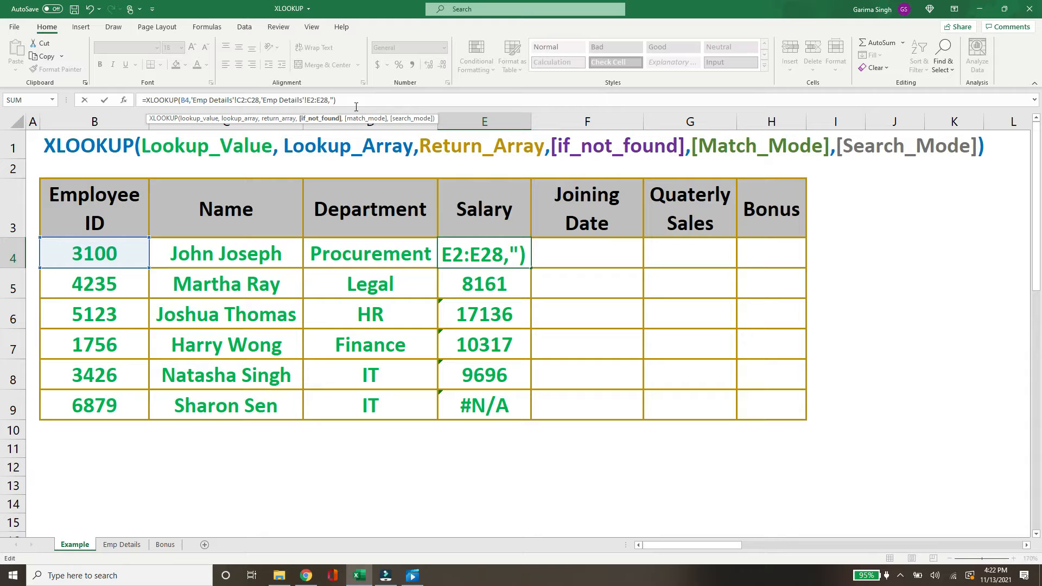
text(Not Foun)
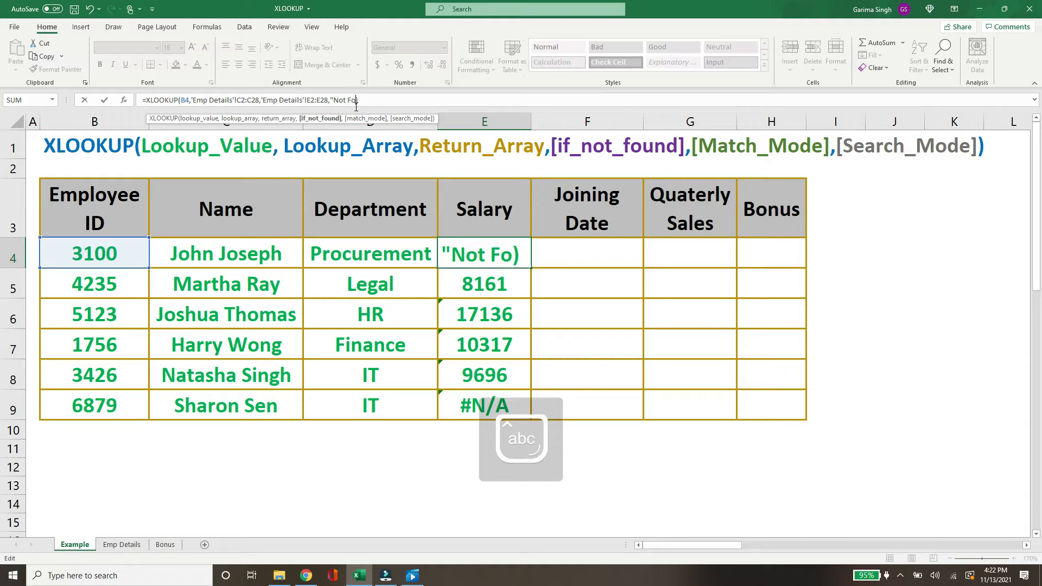
text(d")
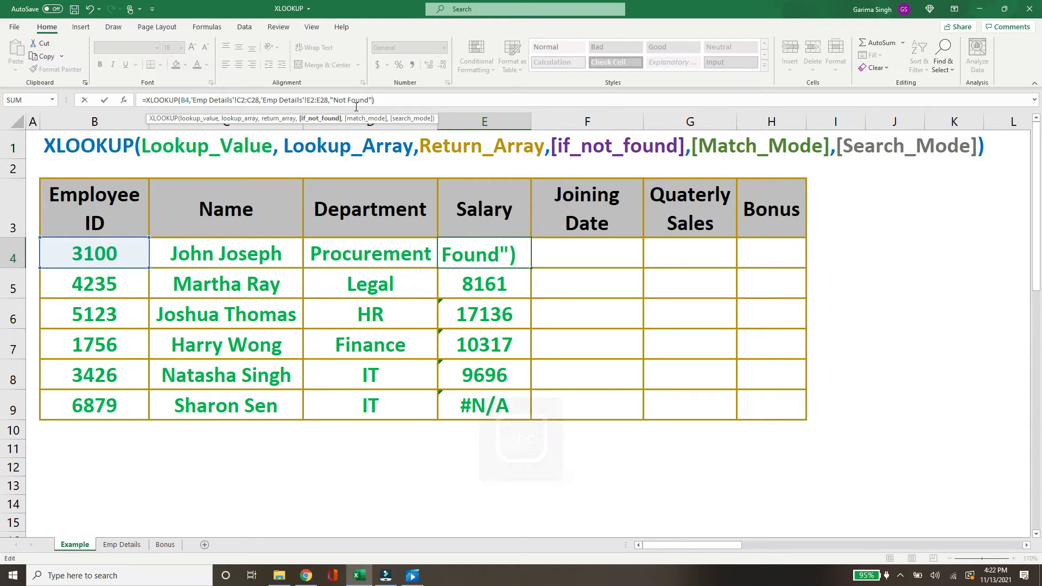
key(Return)
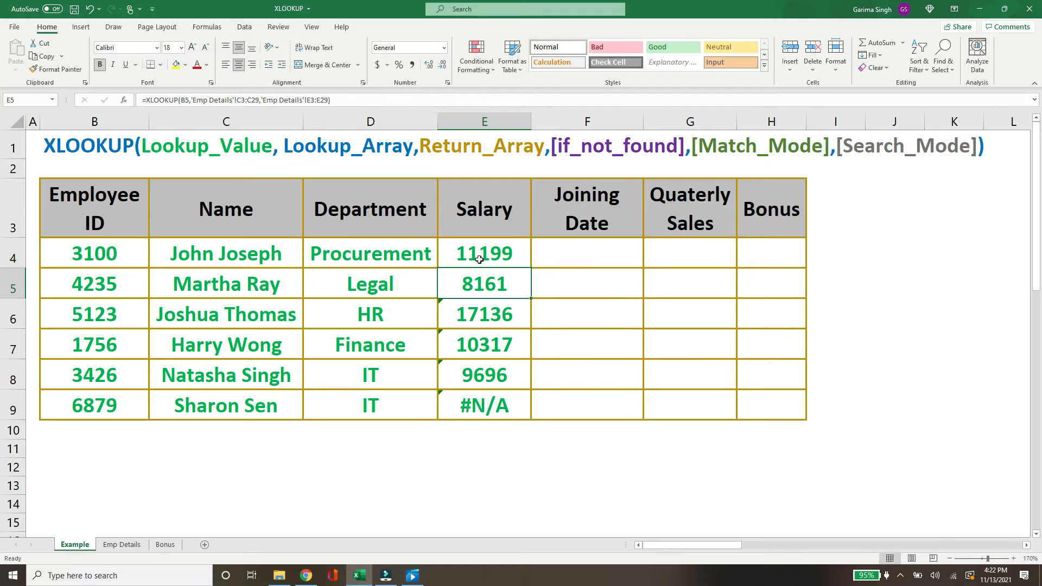
Copy the updated Salary formula down through E9.
click(525, 262)
double_click(530, 267)
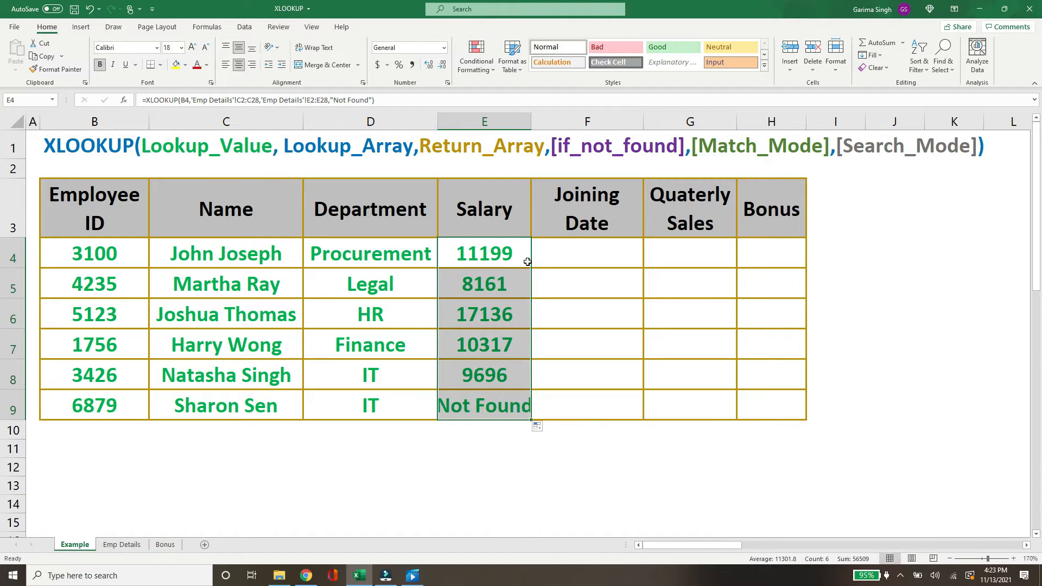
click(498, 409)
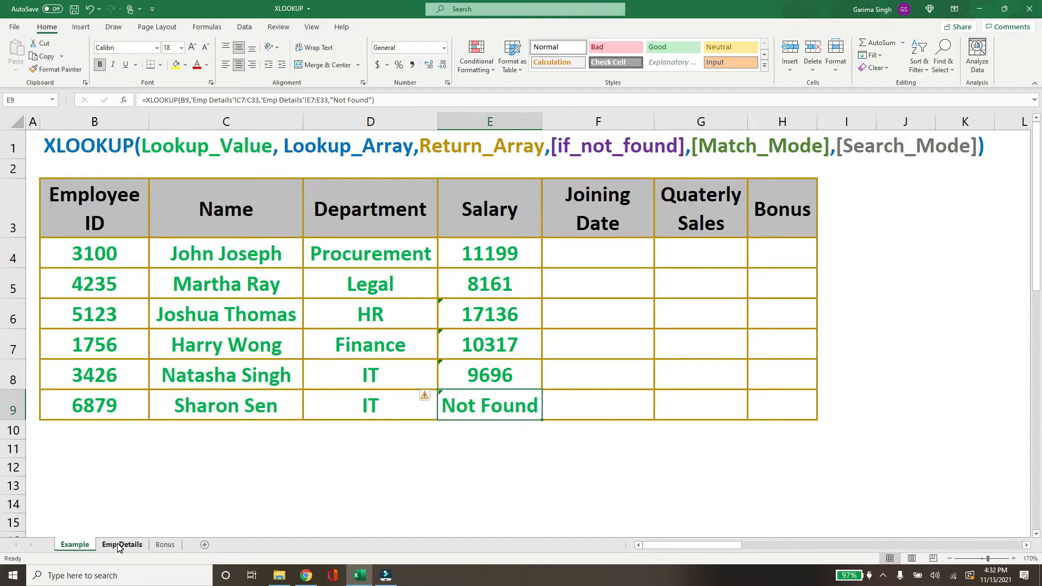
Review the Joining Date column on the Emp Details sheet.
click(120, 545)
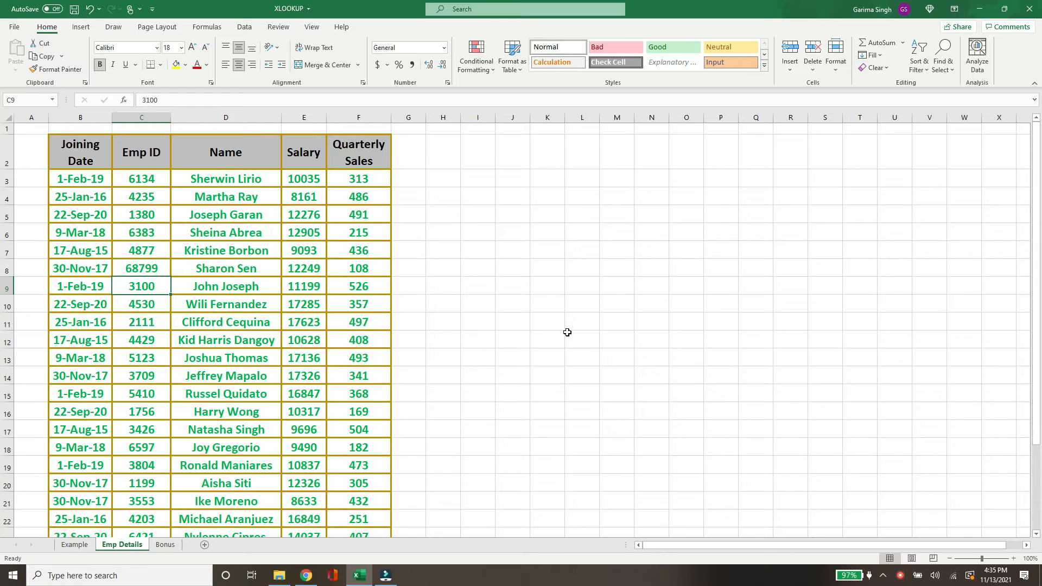
click(72, 112)
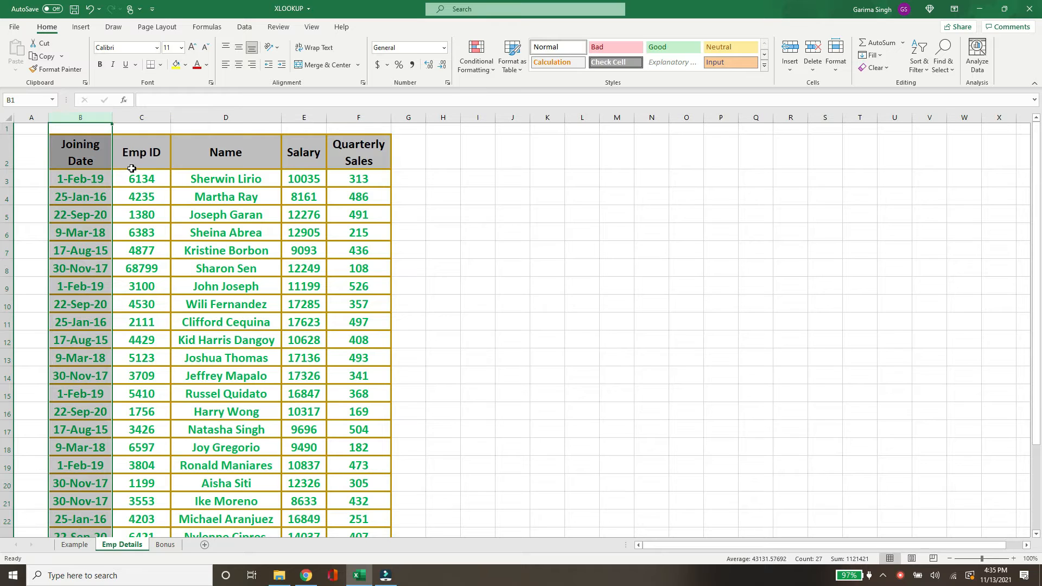
click(71, 545)
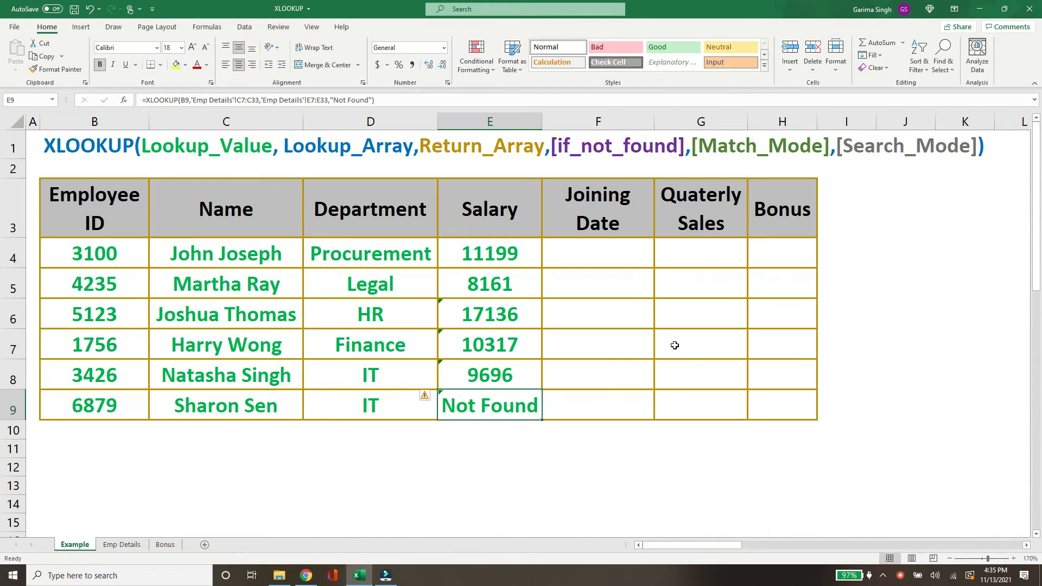
Start an XLOOKUP in the Joining Date cell F4 with B4 as lookup value and 'Emp Details'!C2:C28 as lookup array.
click(577, 246)
text(=)
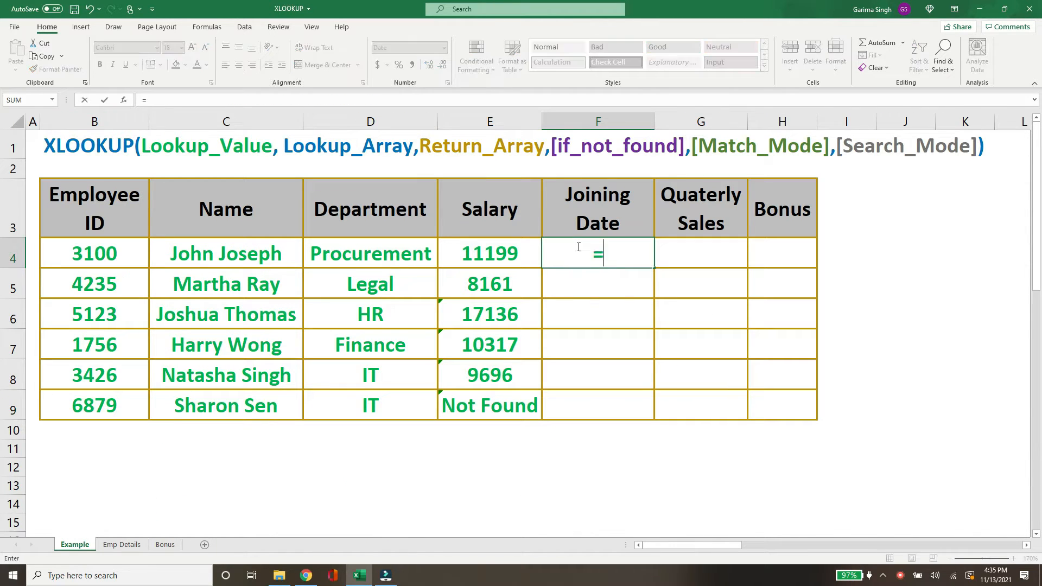
text(xlookup()
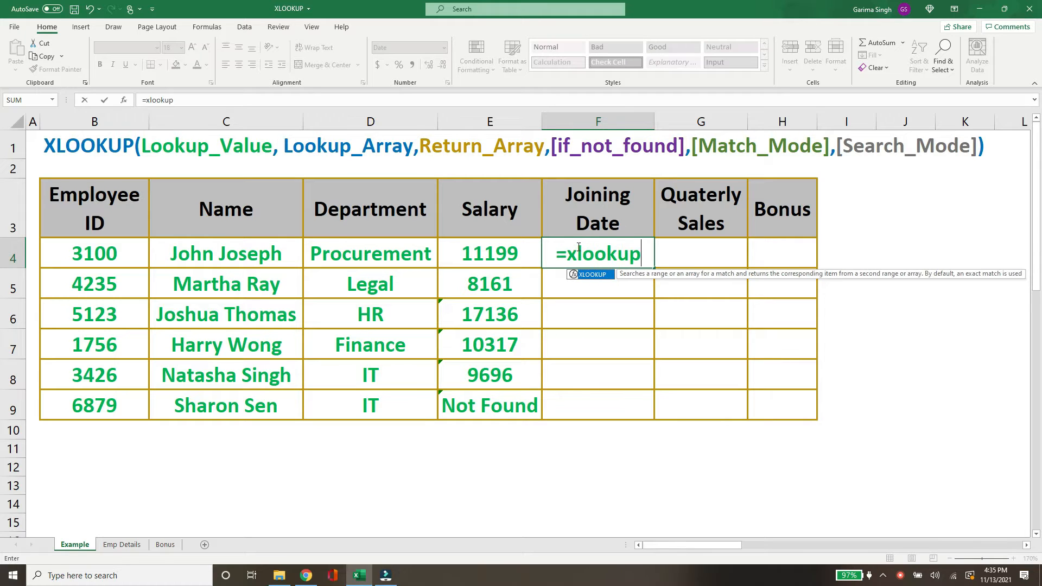
click(88, 253)
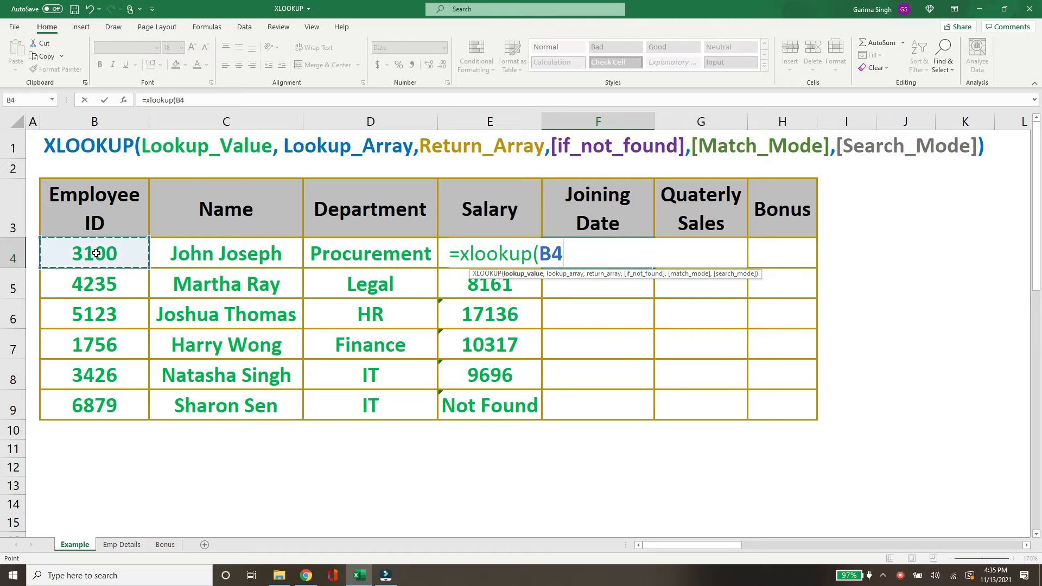
text(,)
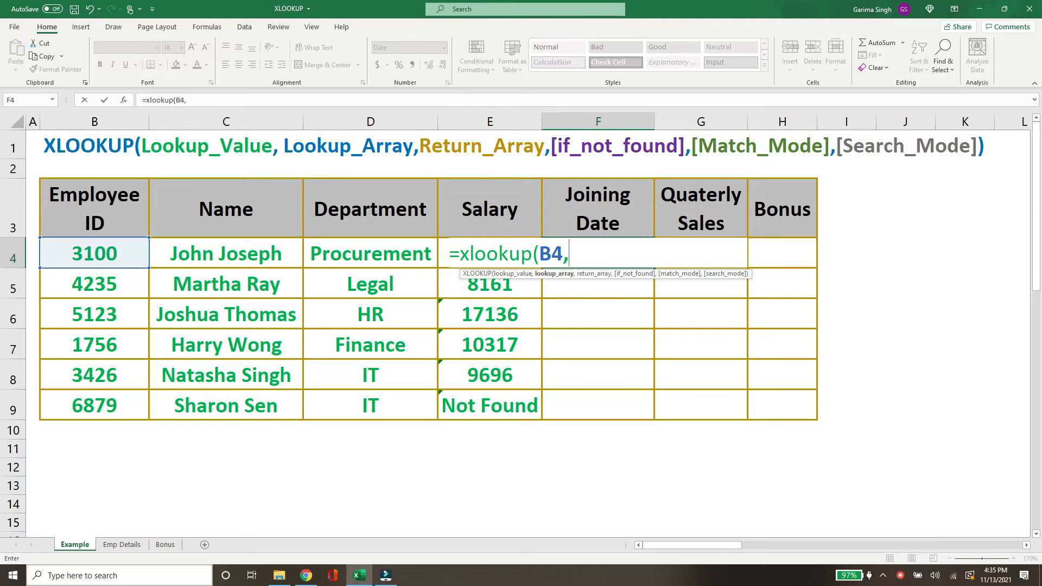
click(120, 545)
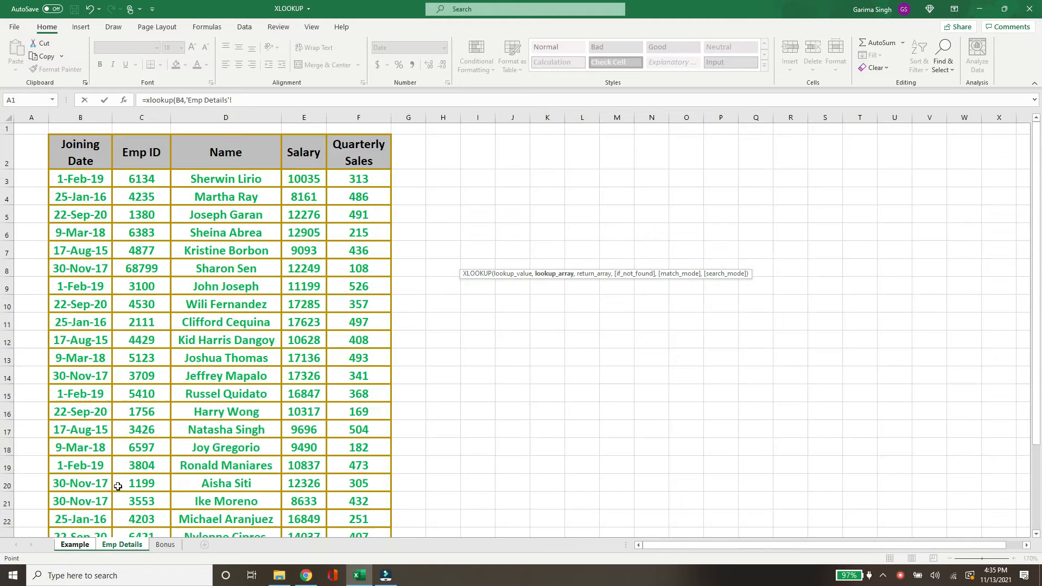
click(144, 153)
key(ctrl+shift+Down)
text(,)
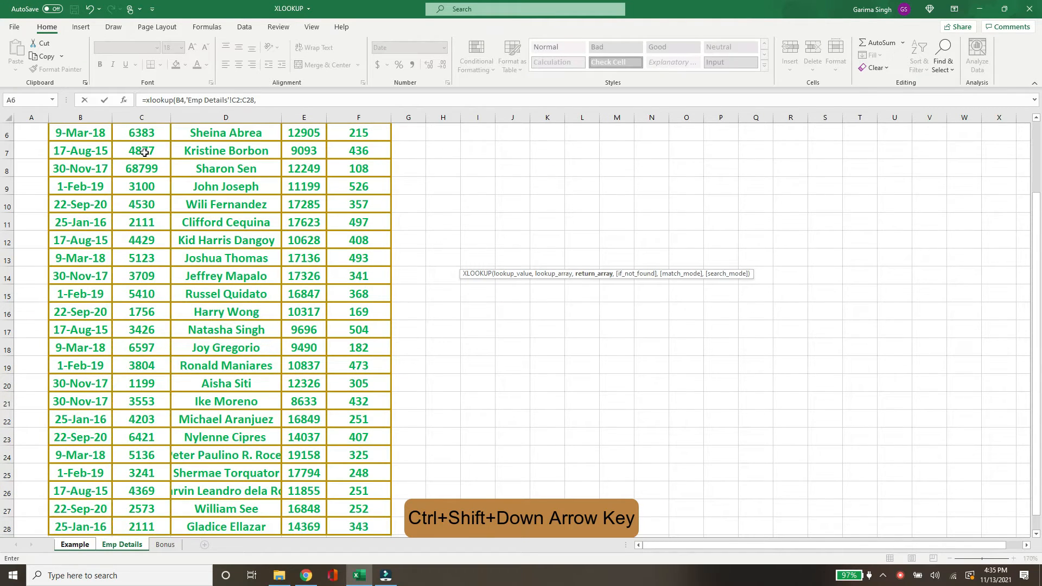
Set the return array to 'Emp Details'!B2:B28 and confirm the Joining Date formula.
scroll(154, 168, up, 2)
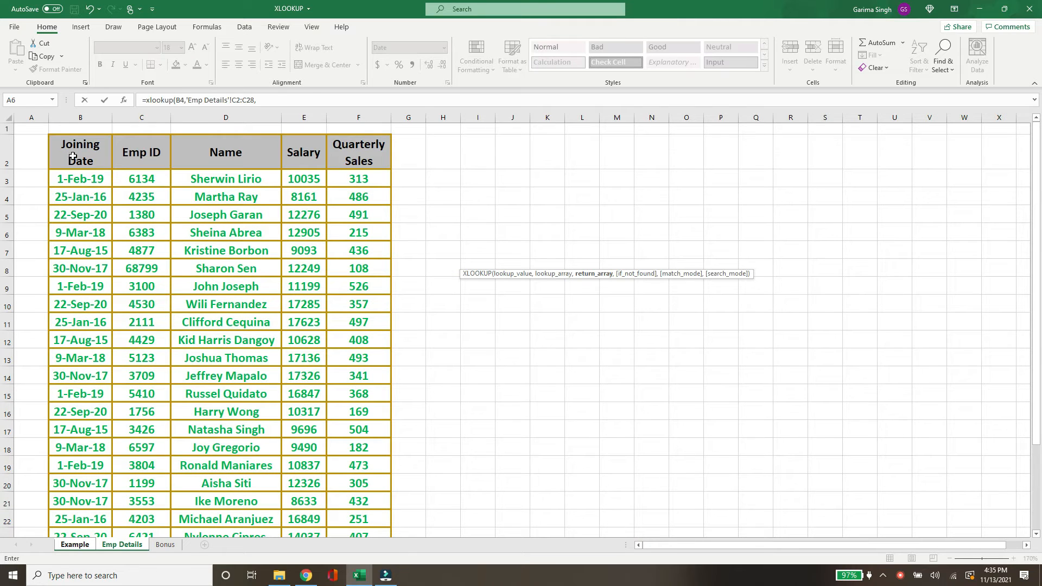
click(72, 152)
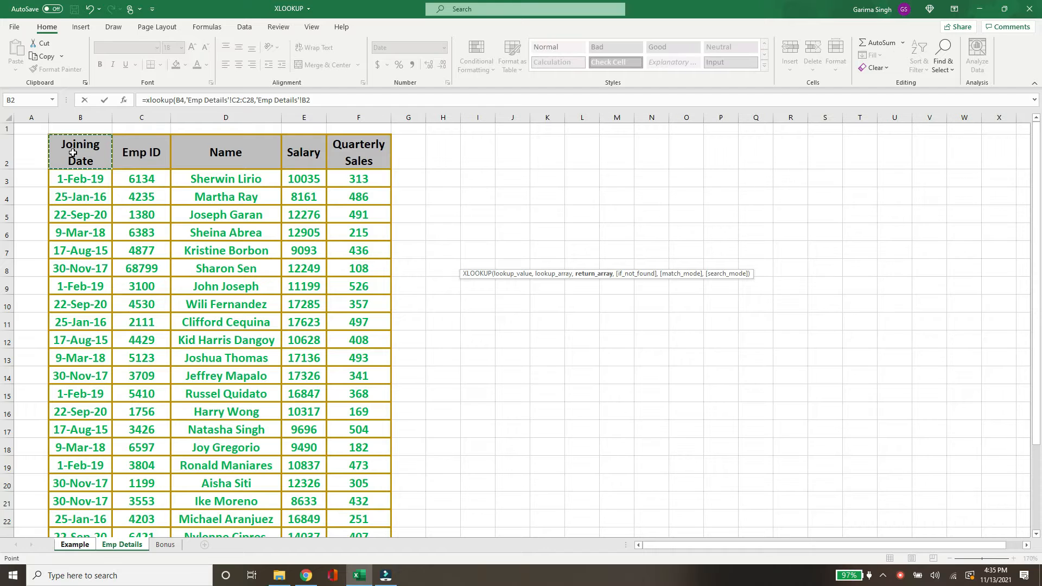
key(ctrl+shift+Down)
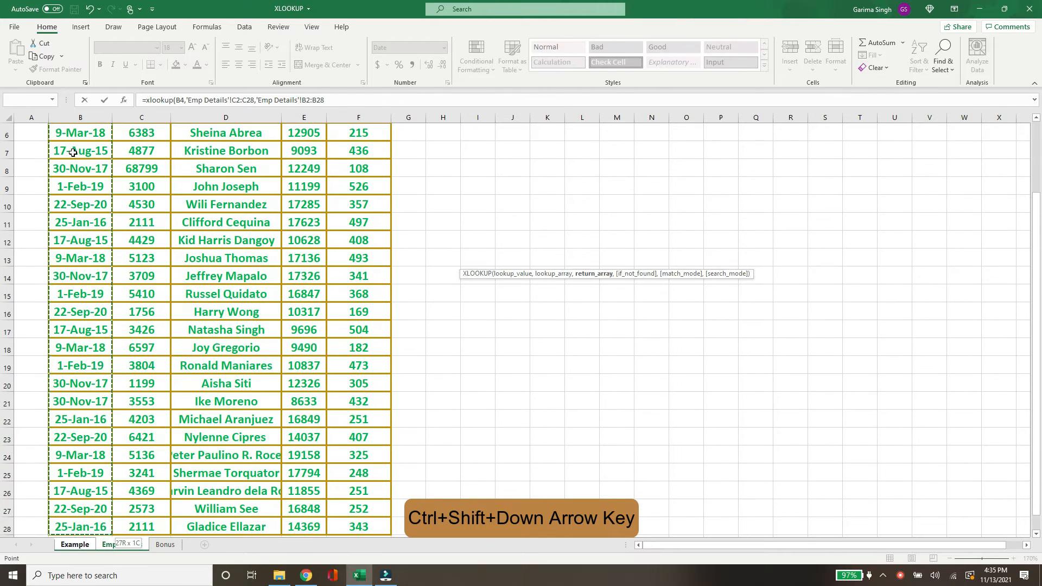
key(Return)
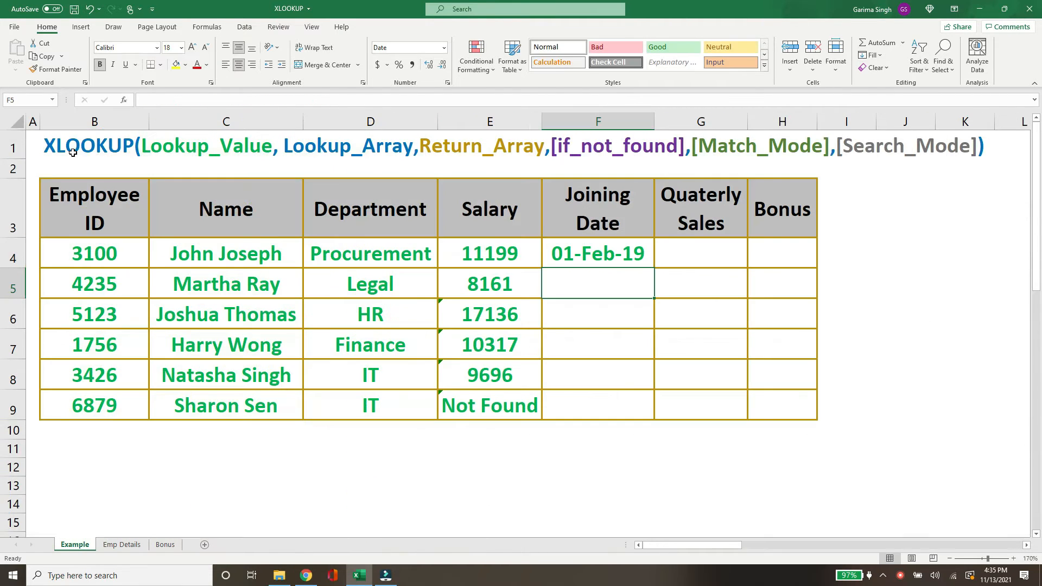
Fill the Joining Date formula down through F9.
click(611, 257)
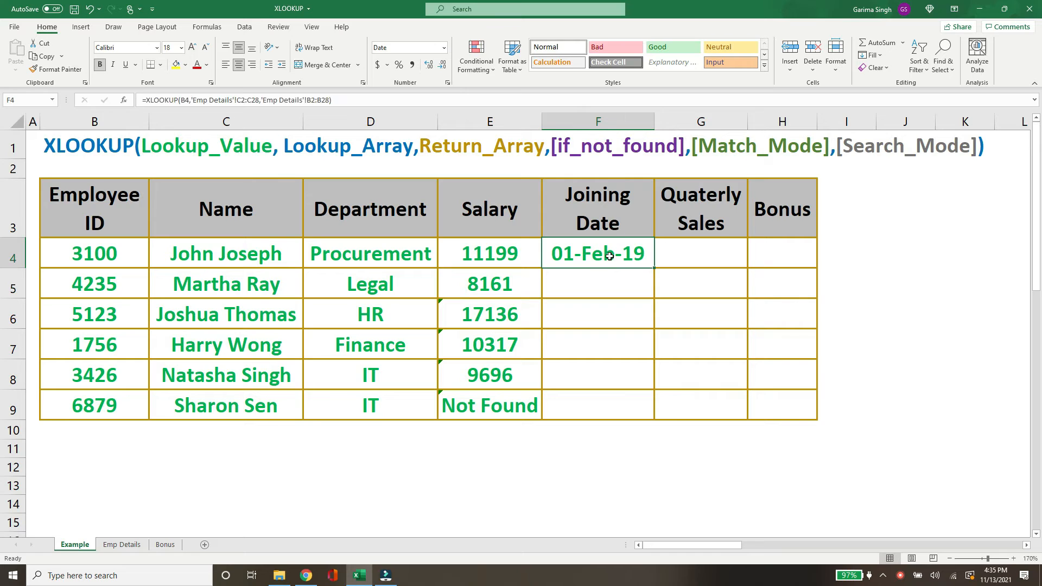
double_click(654, 268)
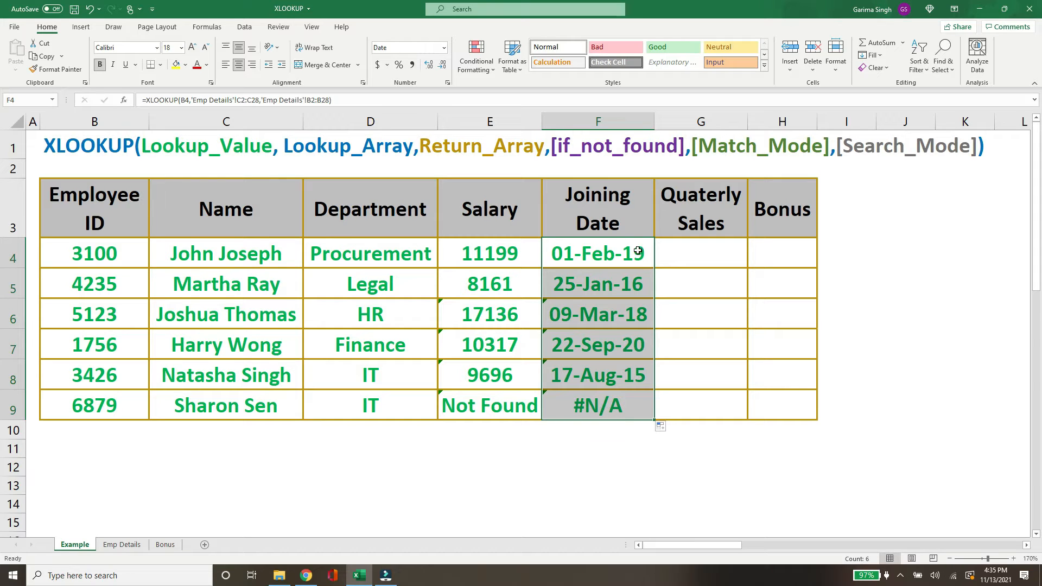
Add "Not Found" as the if-not-found argument to the Joining Date formula in F4 and fill it down the column.
click(606, 258)
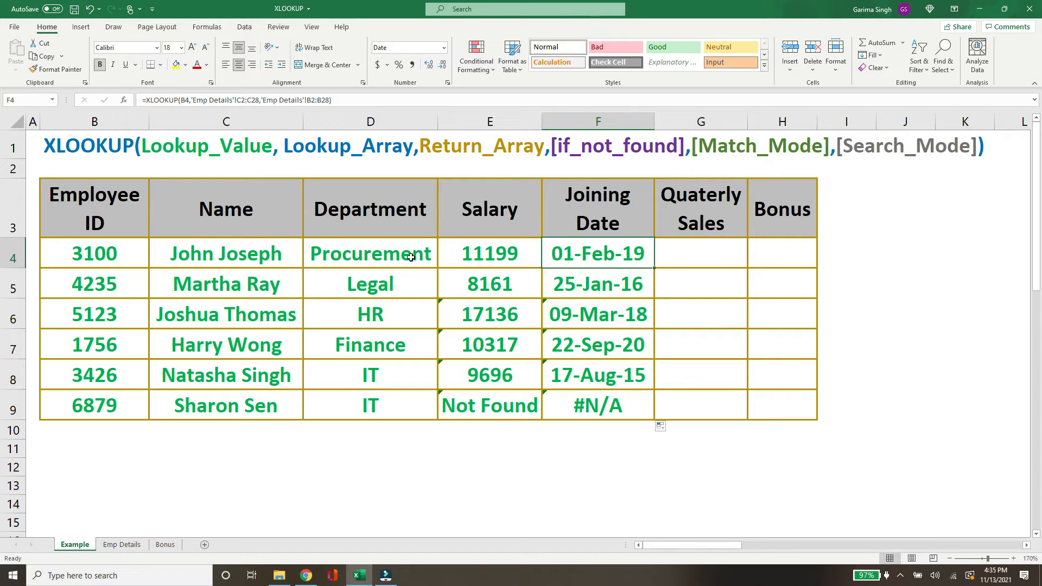
click(328, 101)
text(,)
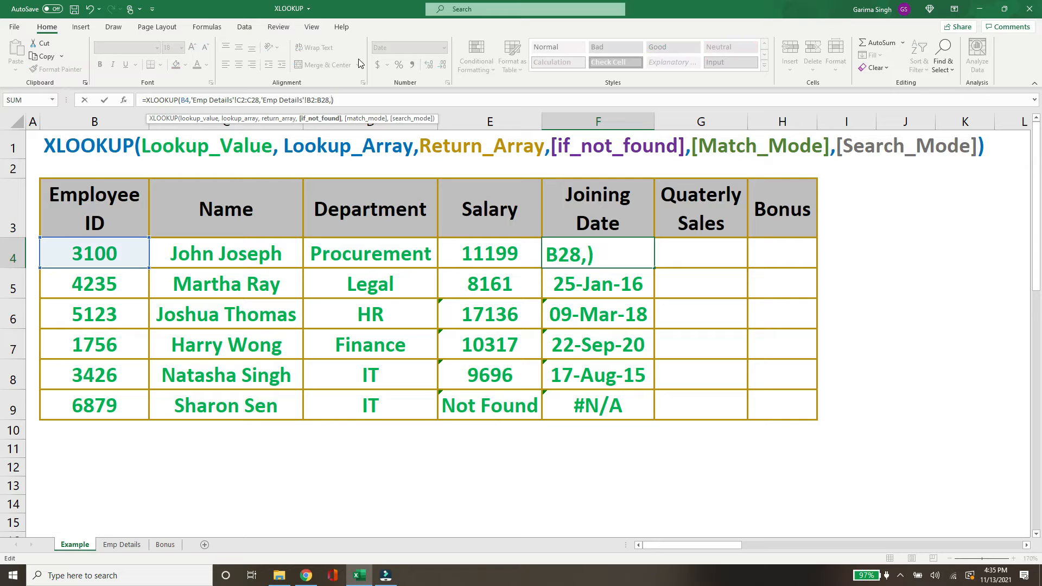
text("Not Fo)
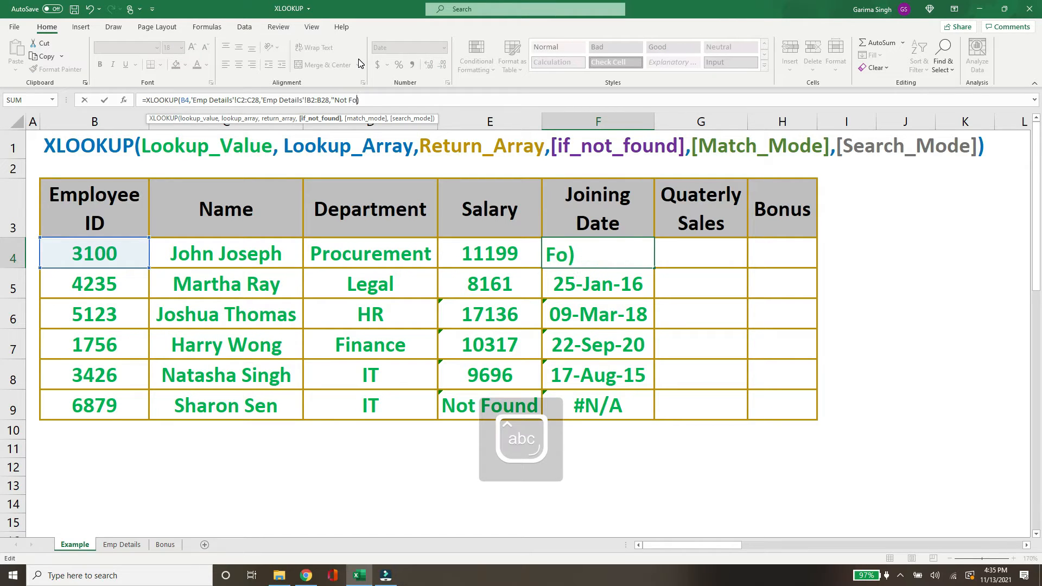
text(und")
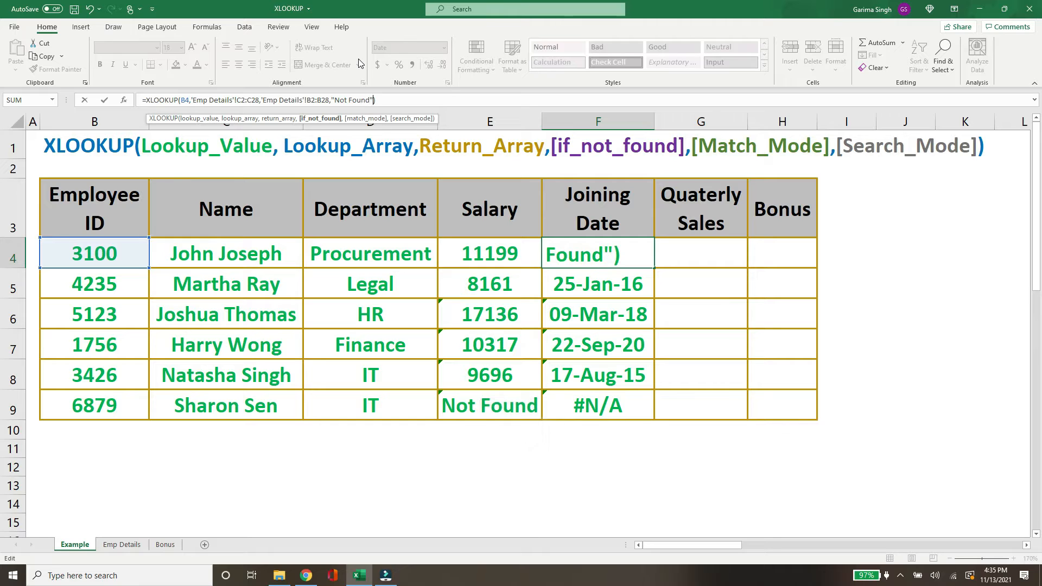
key(Return)
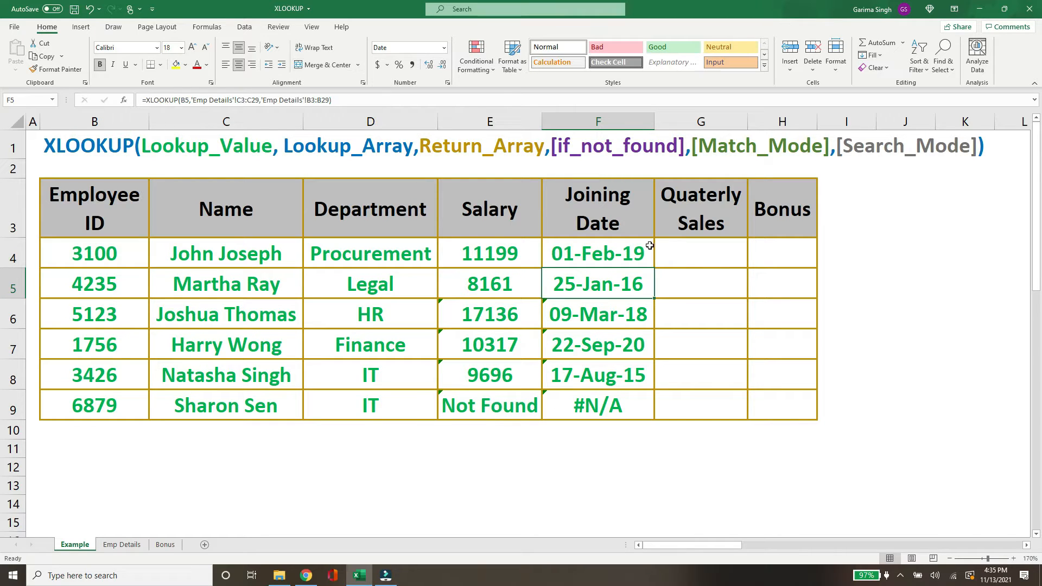
click(633, 250)
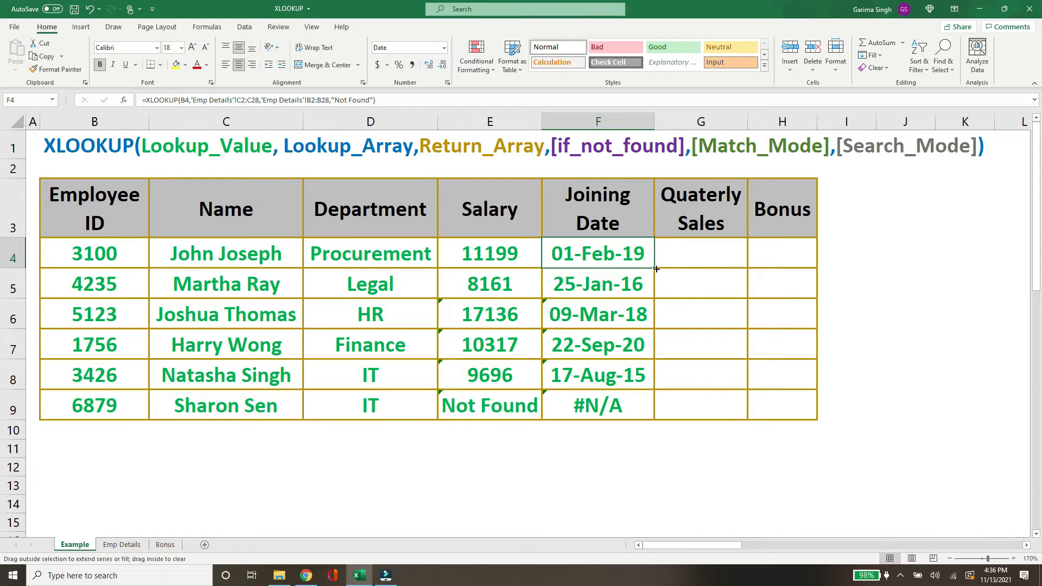
double_click(655, 266)
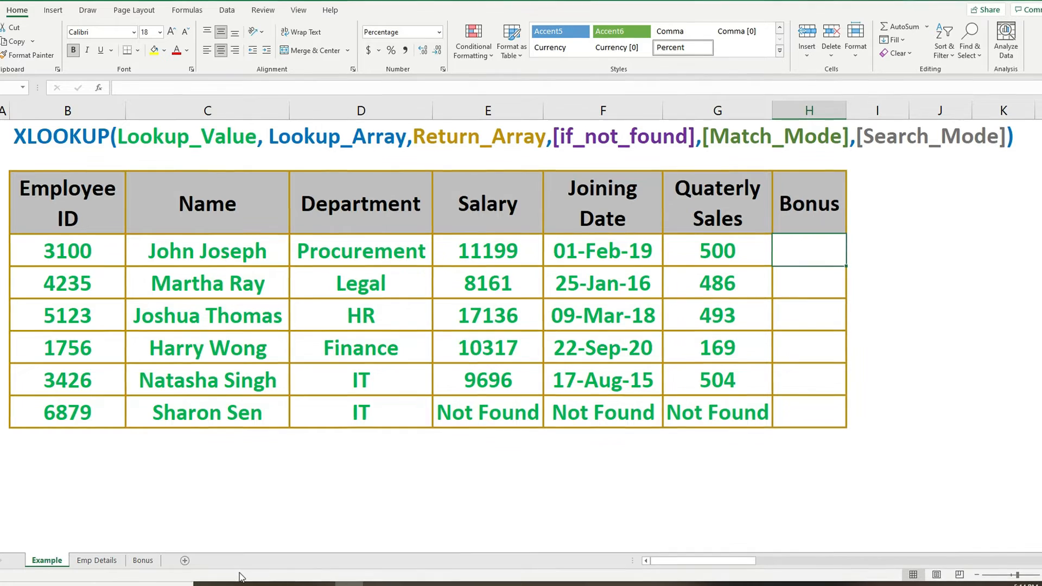
Start an XLOOKUP in the Bonus cell H4 of the Example sheet with G4 as the lookup value.
click(144, 560)
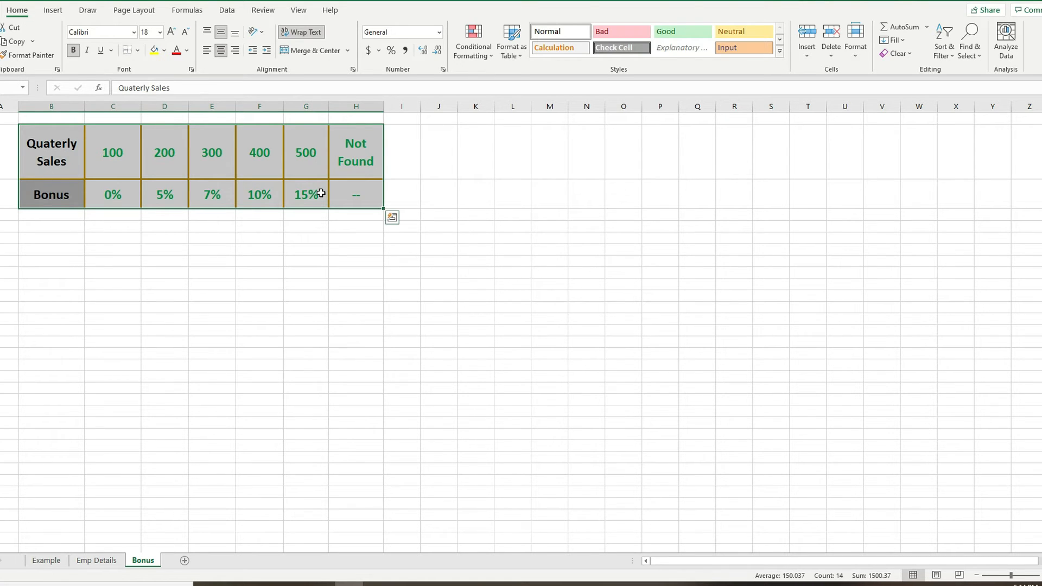
click(47, 564)
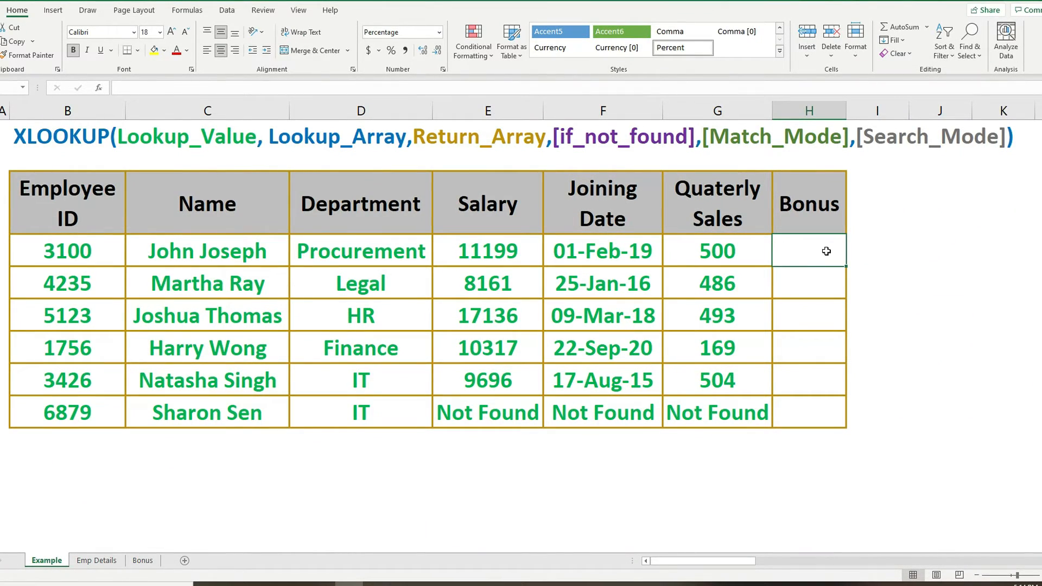
text(=xlooku)
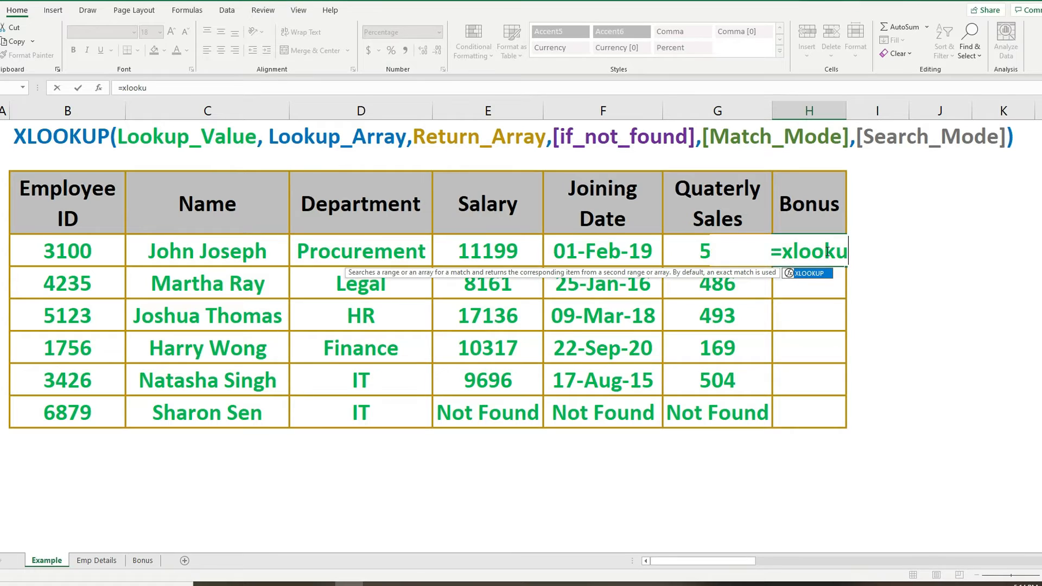
text(p()
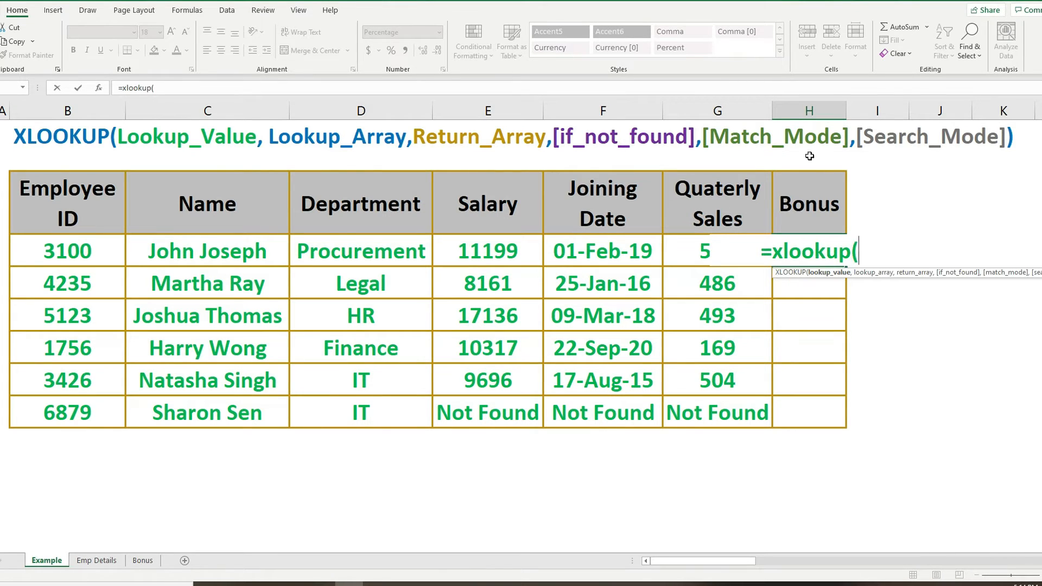
click(680, 254)
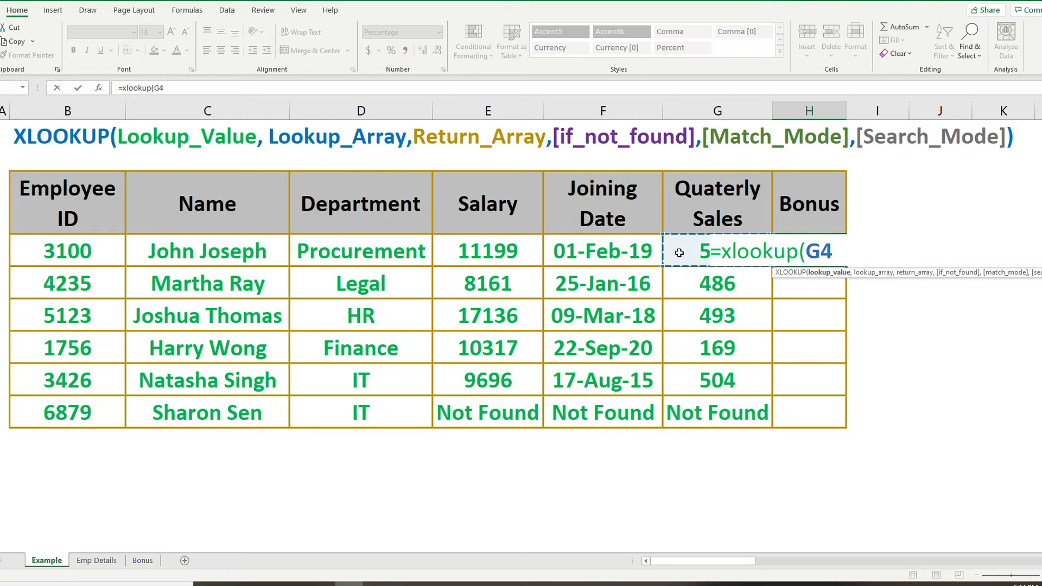
text(,)
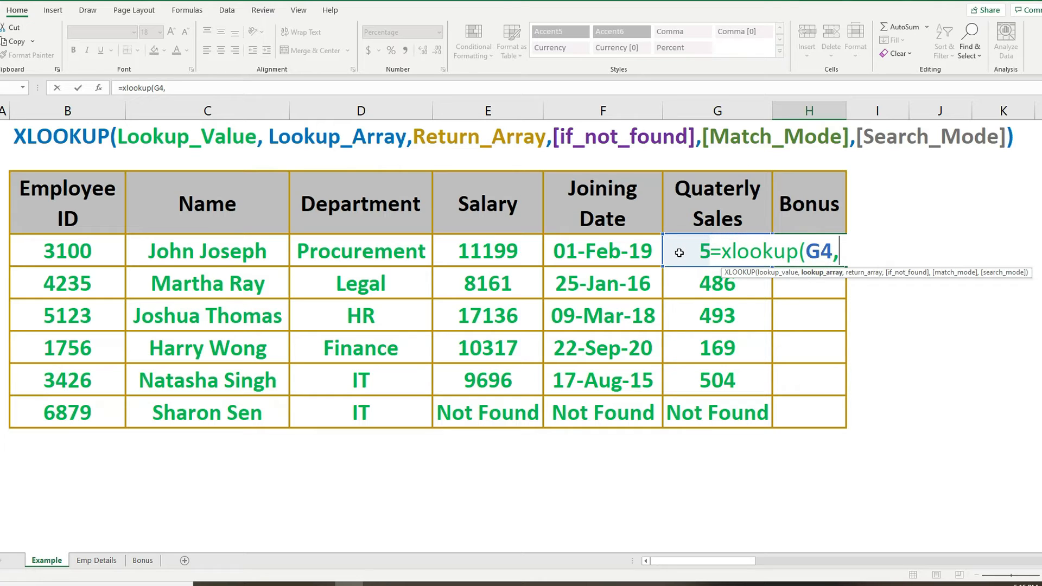
Set the lookup array to Bonus!C2:H2 and the return array to Bonus!C3:H3 on the Bonus sheet.
click(142, 561)
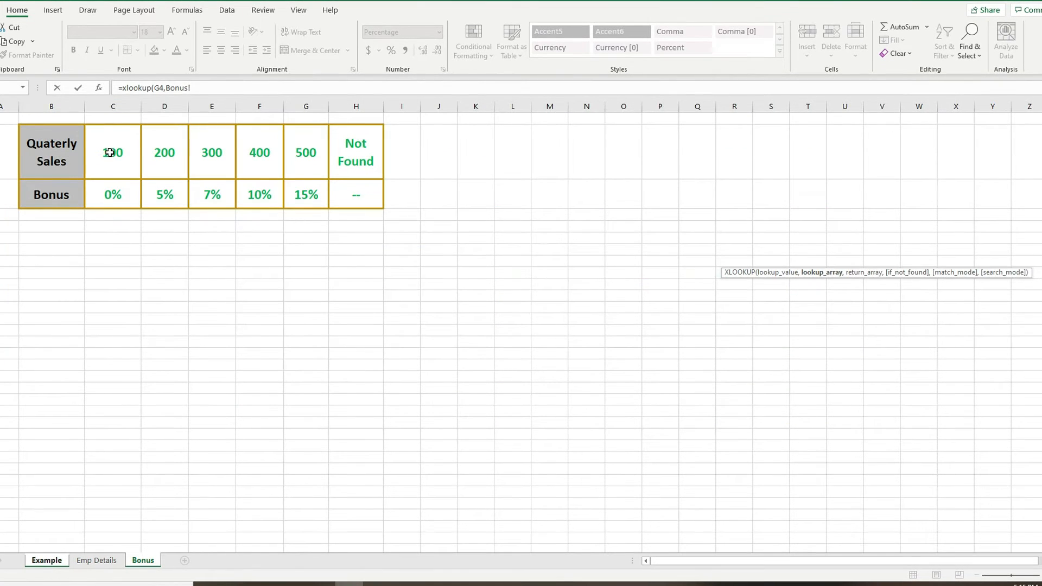
click(109, 152)
key(ctrl+shift+Right)
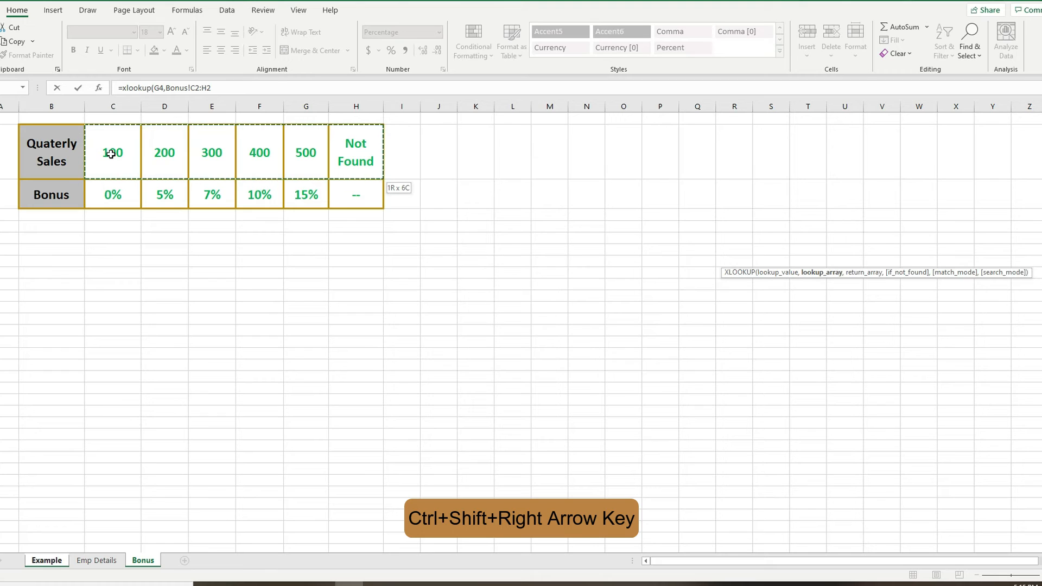
text(,)
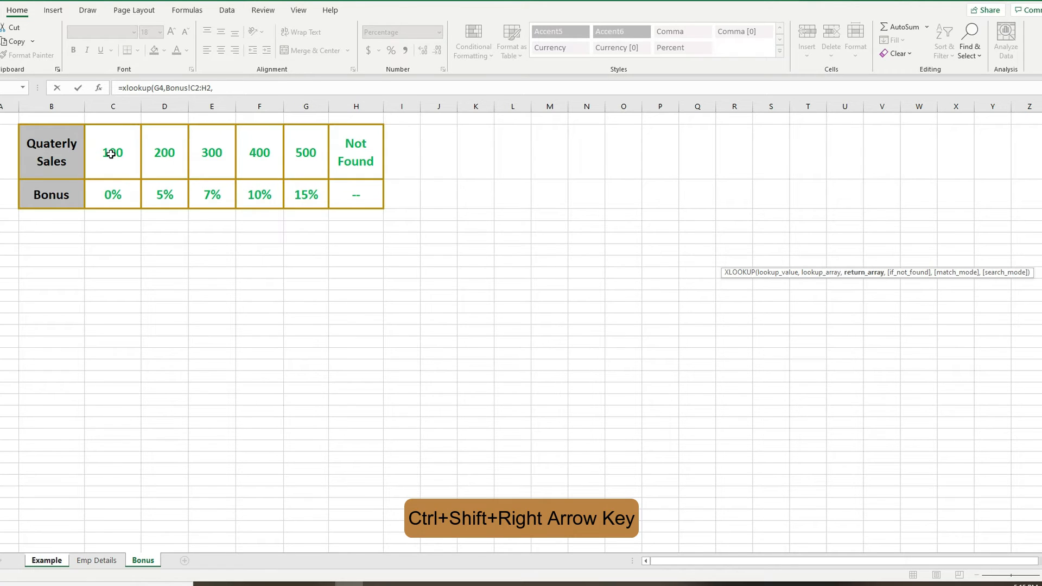
click(118, 192)
key(ctrl+shift+Right)
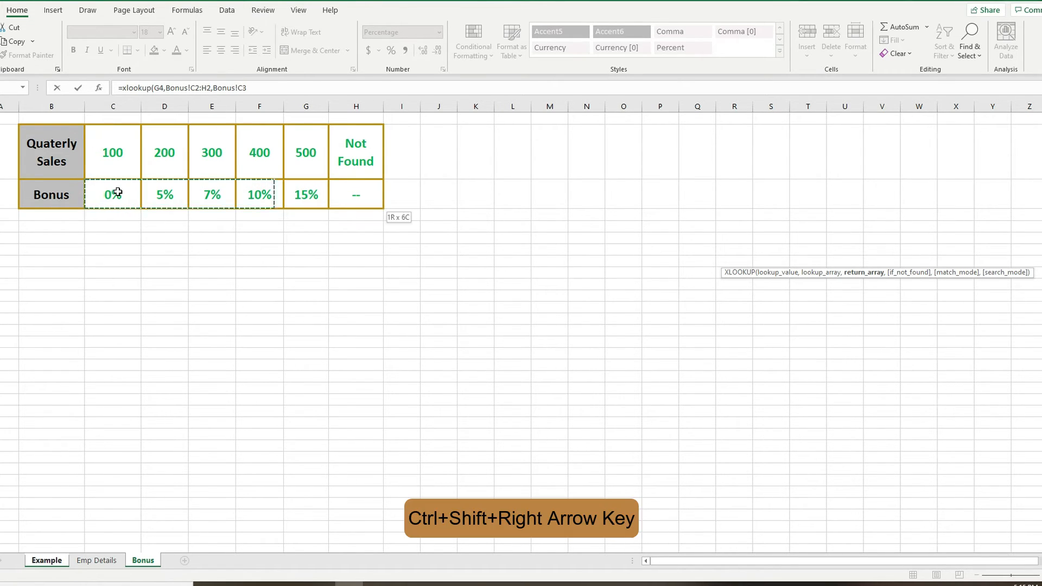
Make both ranges absolute as $C$2:$H$2 and $C$3:$H$3 and confirm the Bonus formula.
click(197, 89)
key(F4)
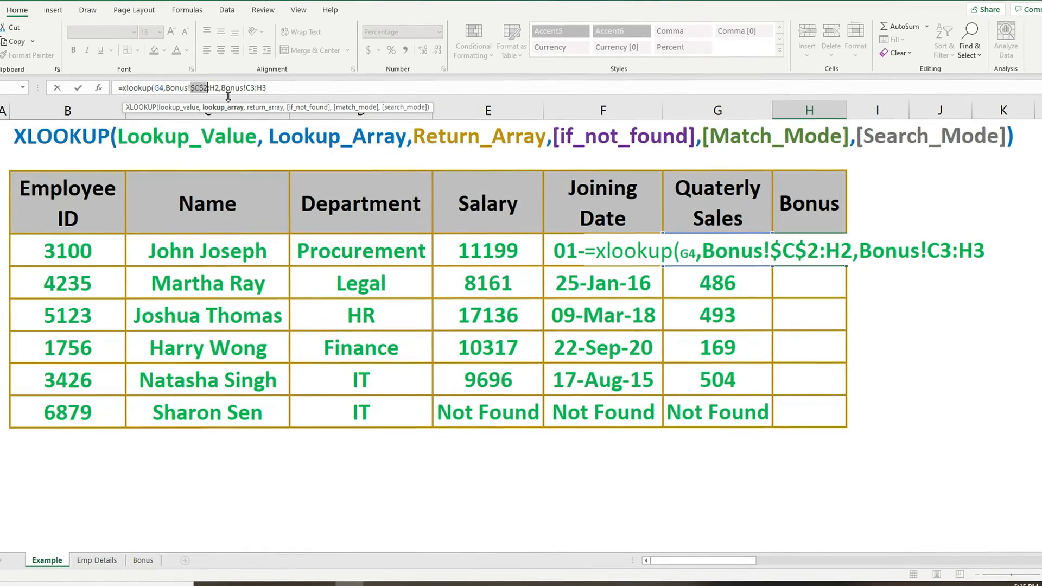
double_click(219, 88)
key(F4)
click(260, 88)
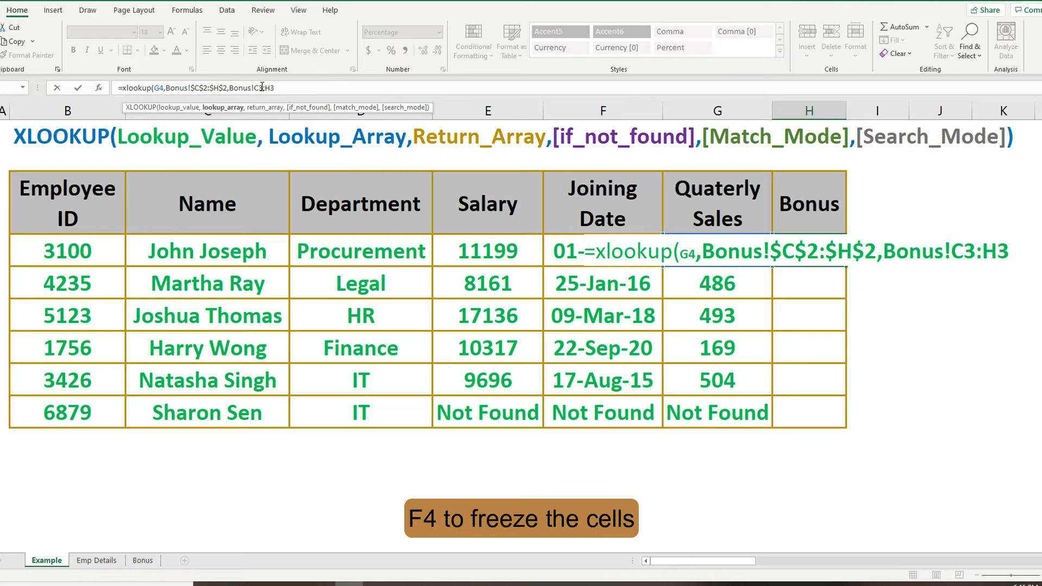
key(F4)
click(281, 87)
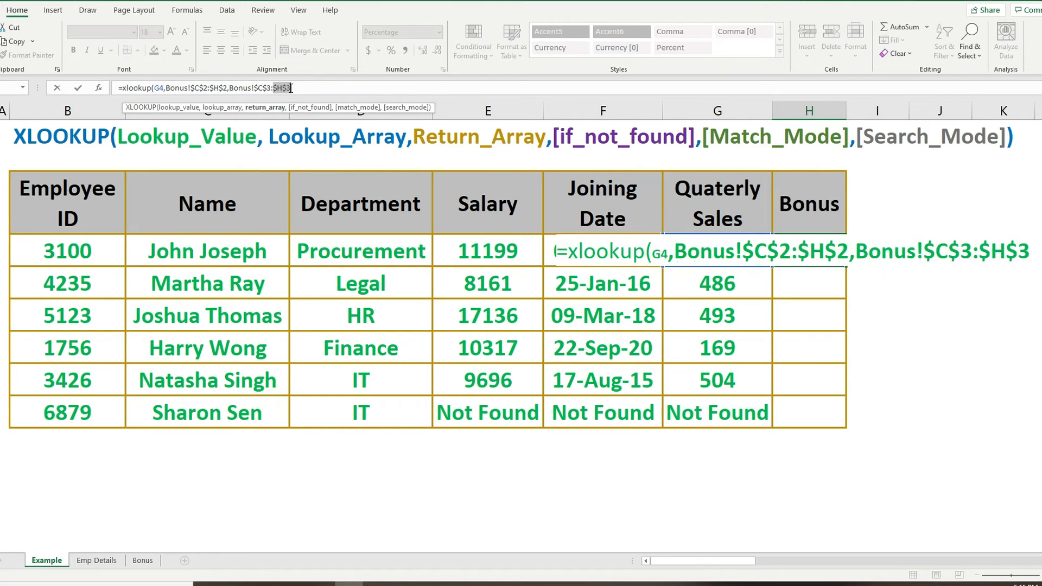
key(F4)
key(Return)
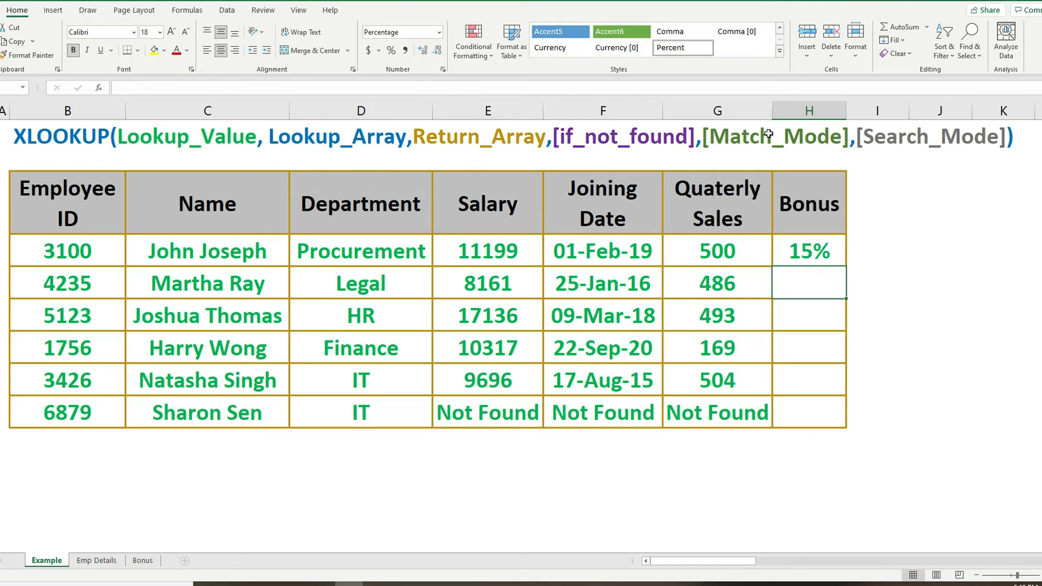
Add an empty if-not-found argument and match mode -1 (exact match or next smaller item) to the H4 formula.
click(807, 253)
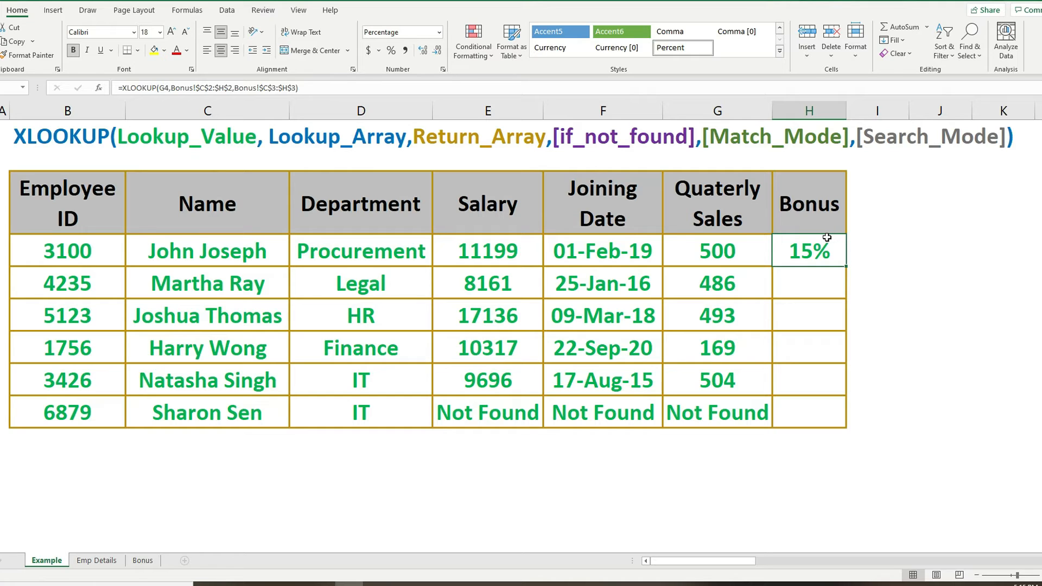
click(143, 560)
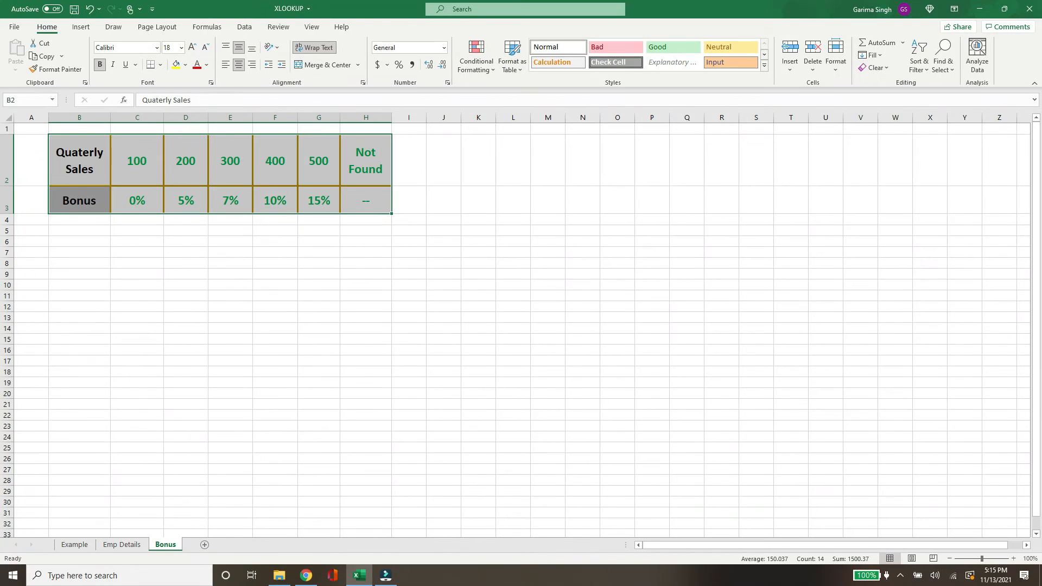
click(75, 545)
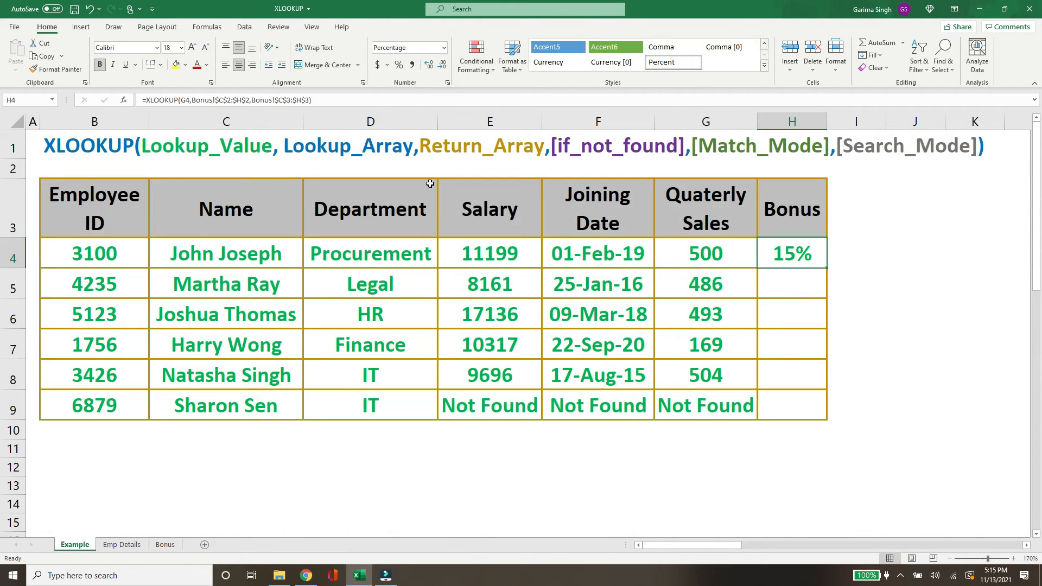
click(310, 101)
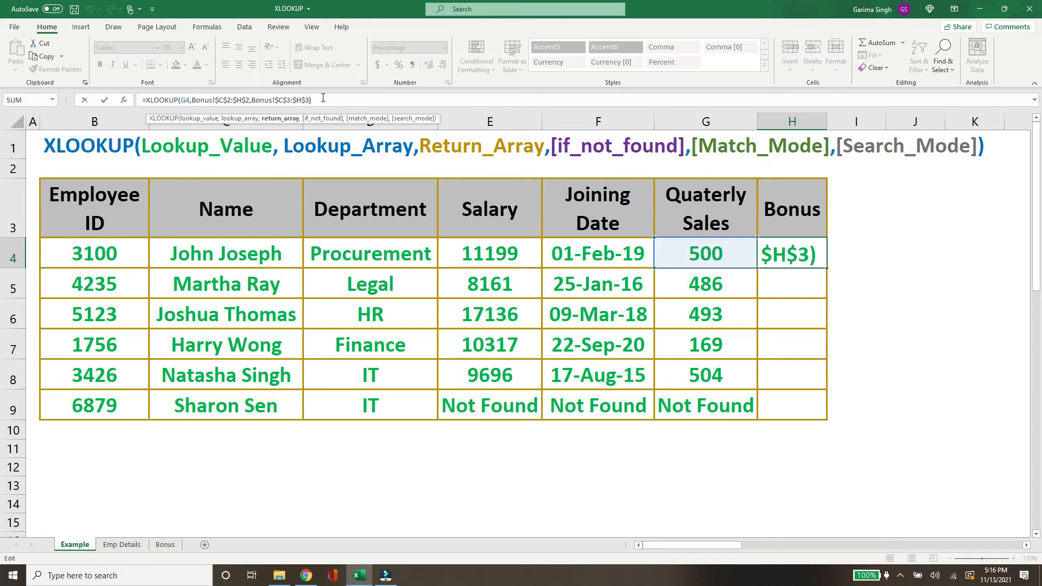
text(,,)
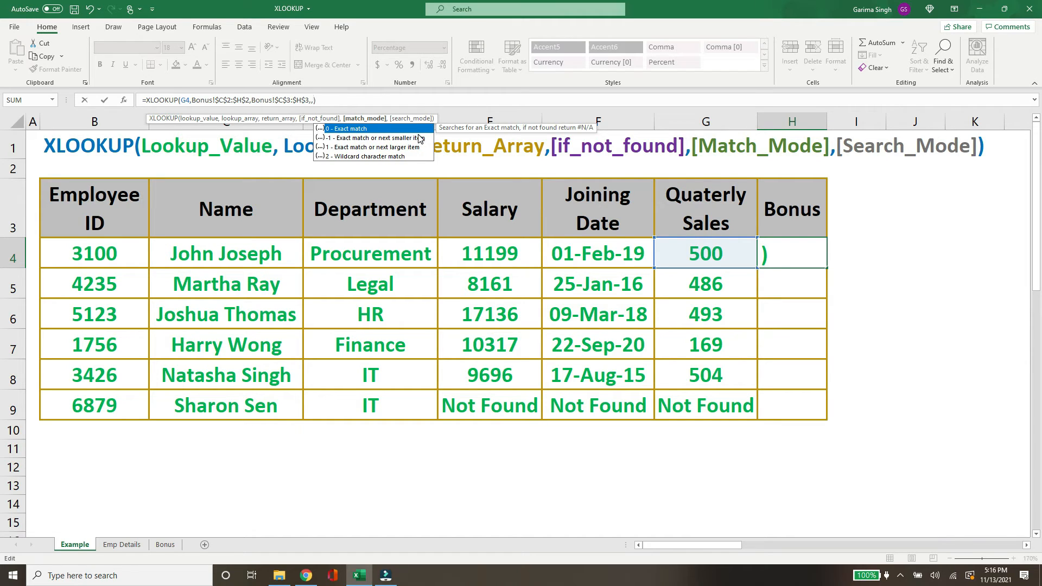
text(-1)
key(Return)
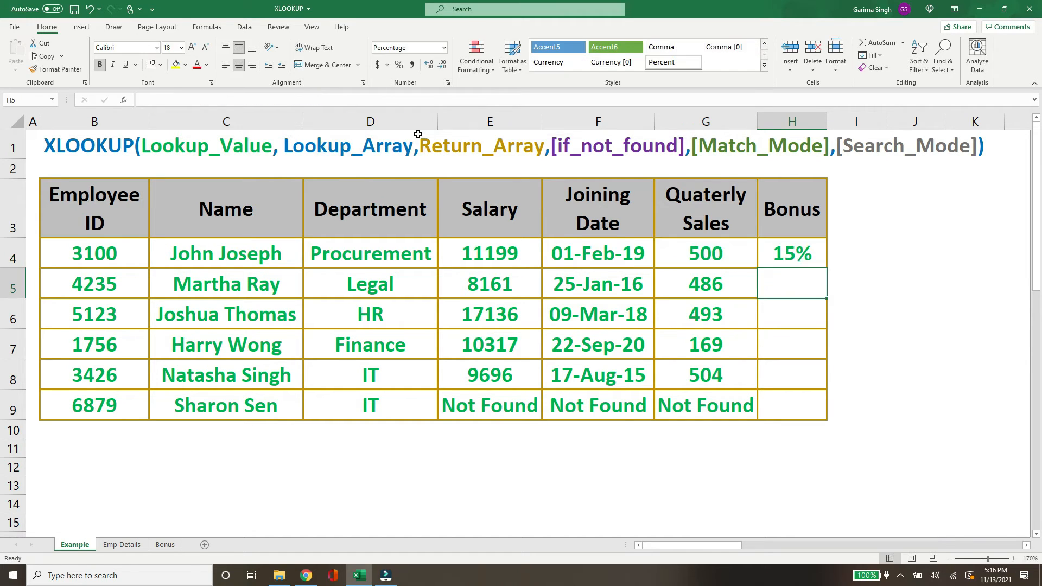
Fill the Bonus formula down from H4 through H9.
click(806, 254)
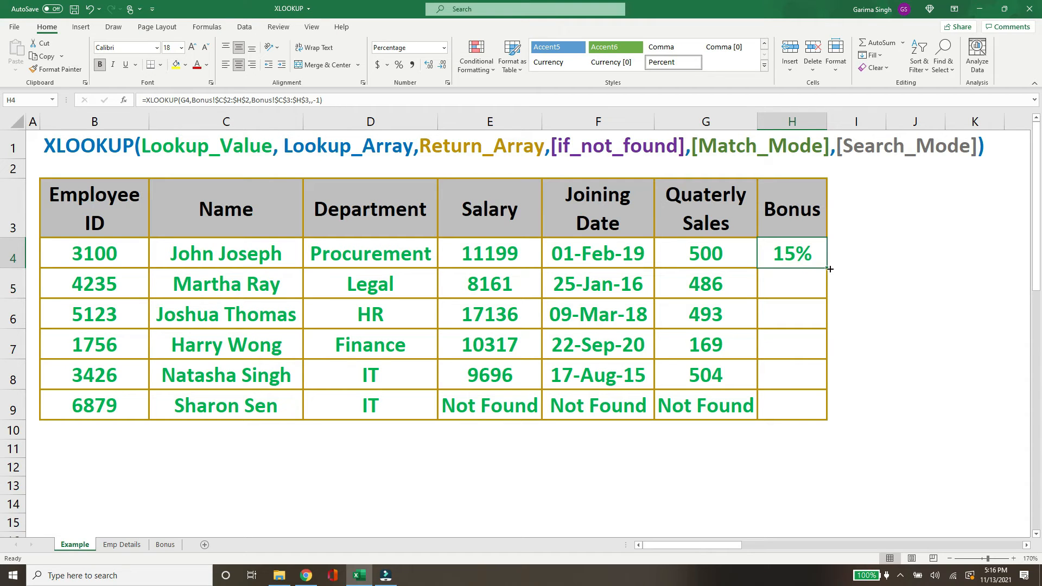
double_click(826, 268)
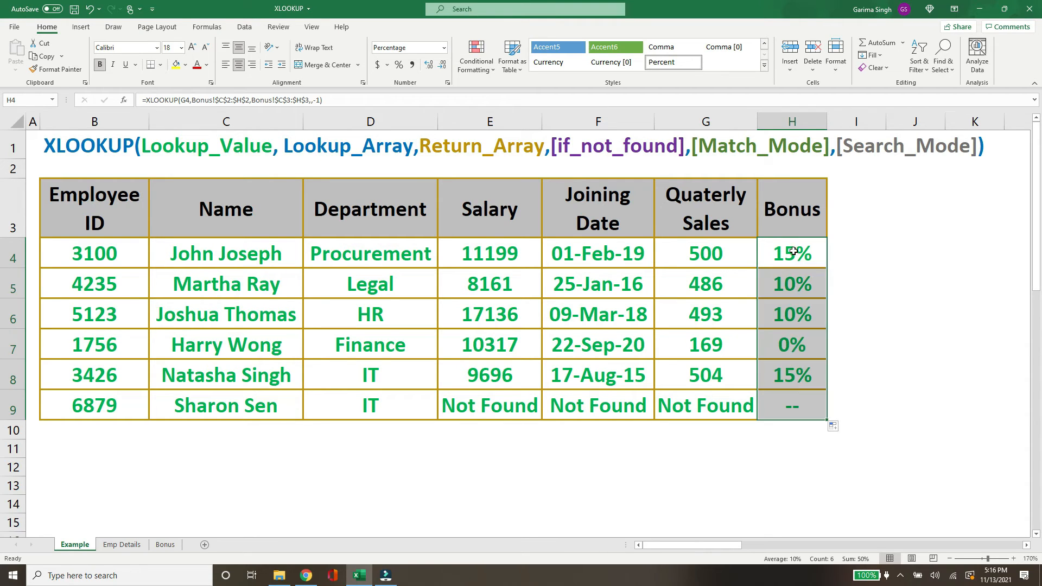
click(776, 255)
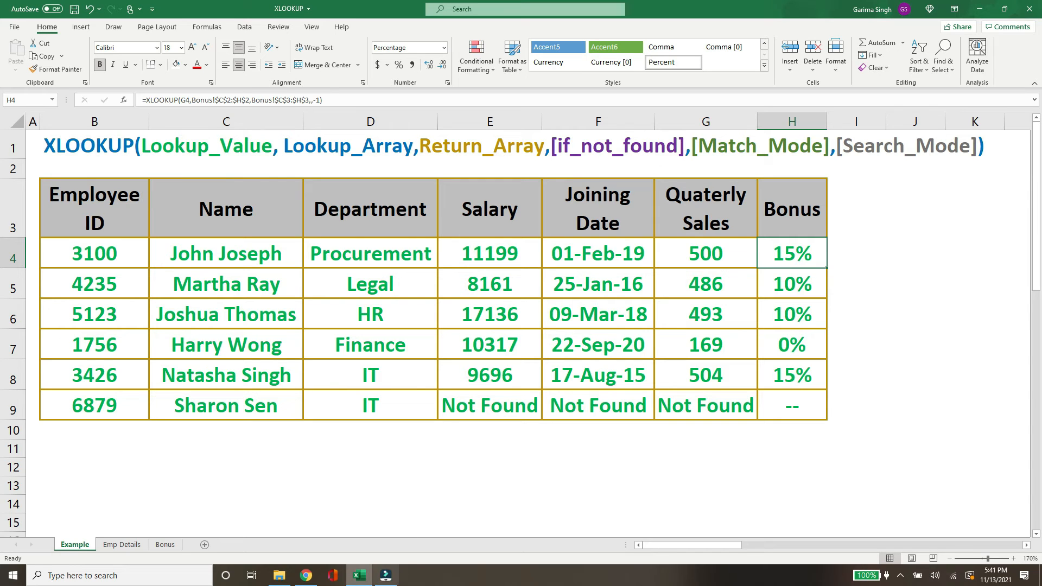
Insert a new column before the Name column on the Emp Details sheet.
click(133, 547)
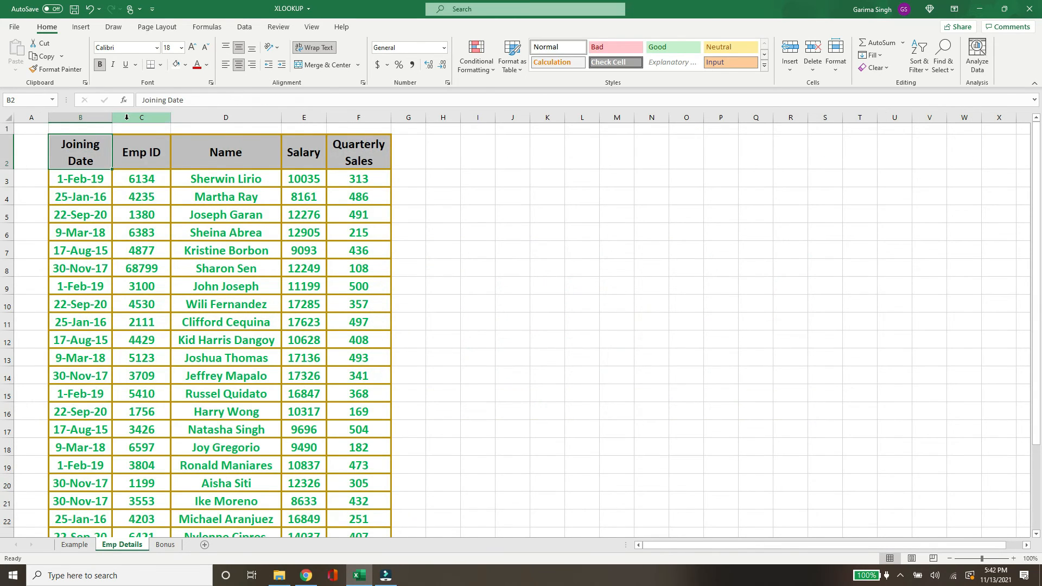
click(142, 118)
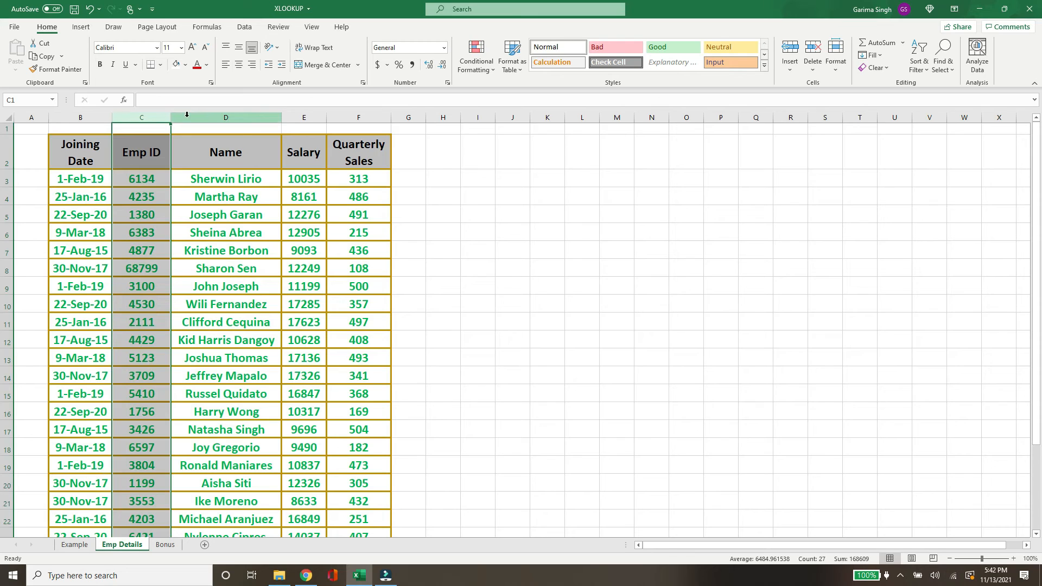
click(204, 117)
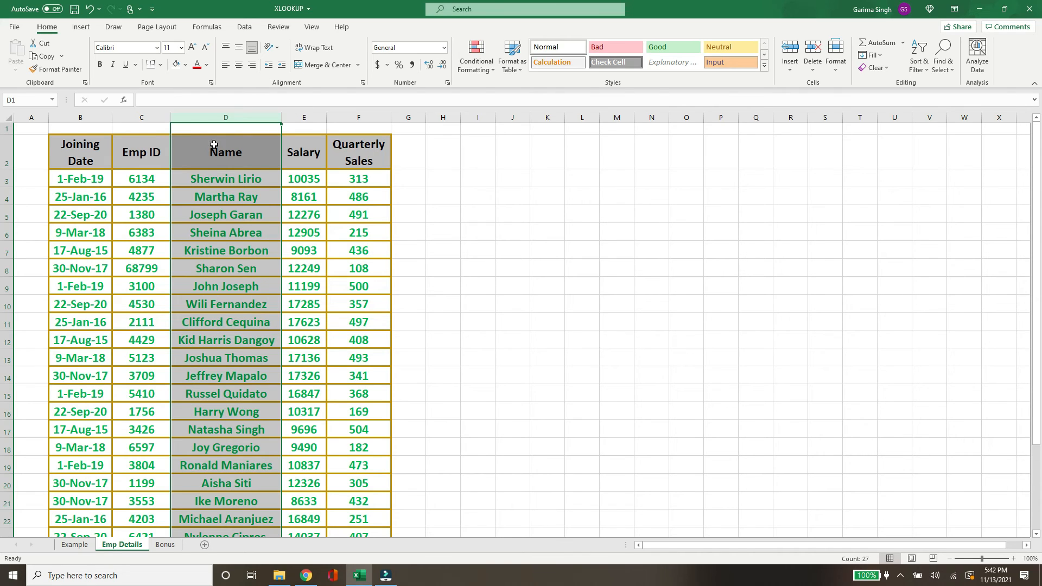
click(217, 149)
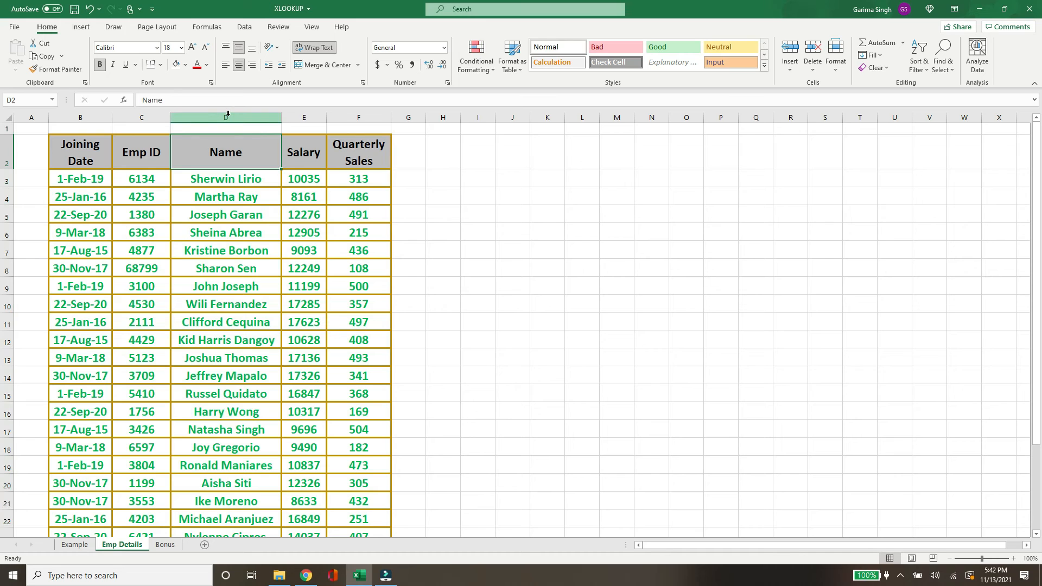
right_click(228, 114)
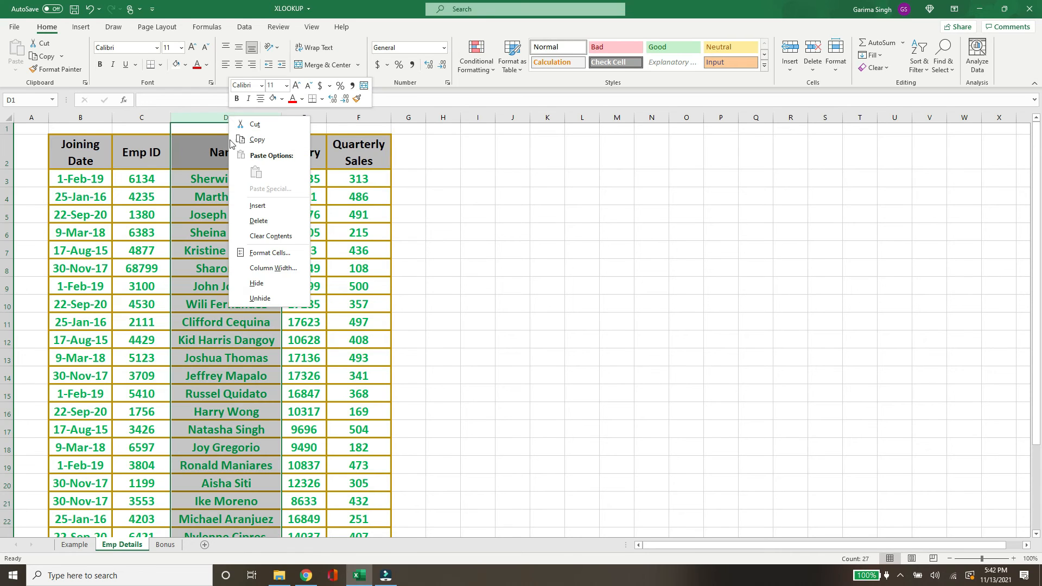
click(266, 208)
click(71, 545)
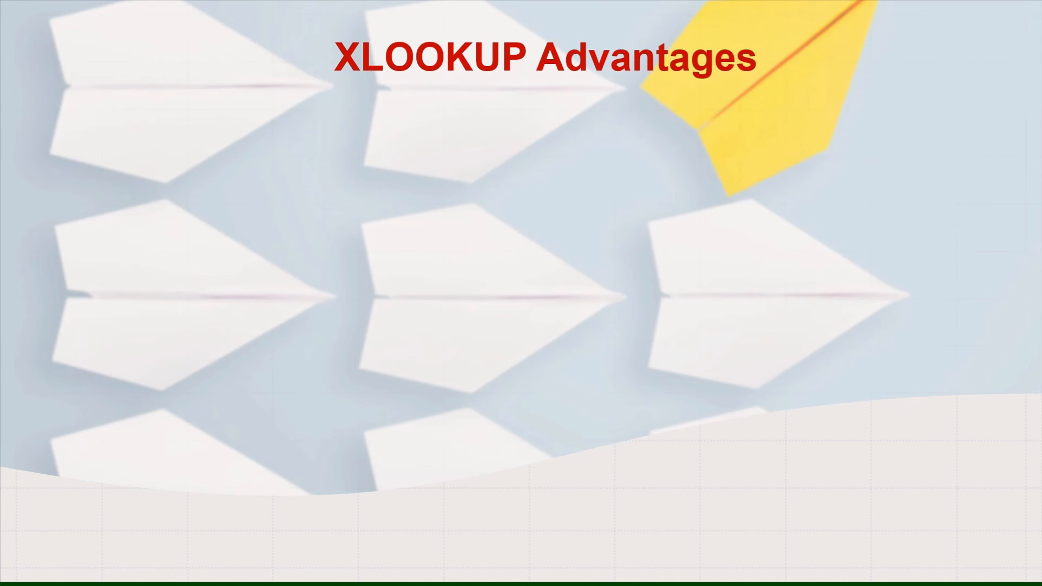
key(Right)
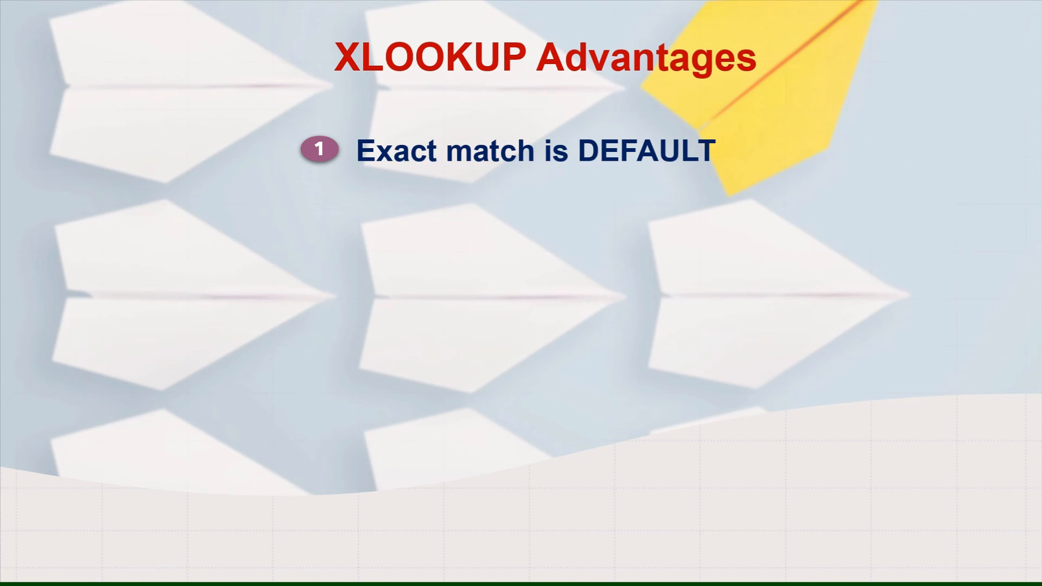